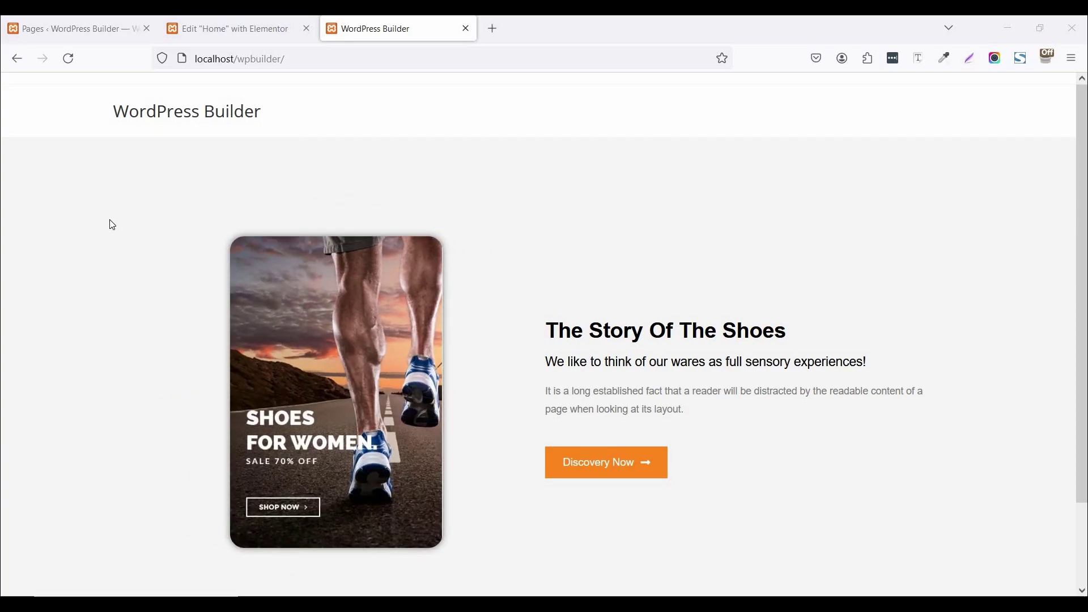
Add an inner section to the empty left column and delete its right column, leaving a single column.
left_click(239, 24)
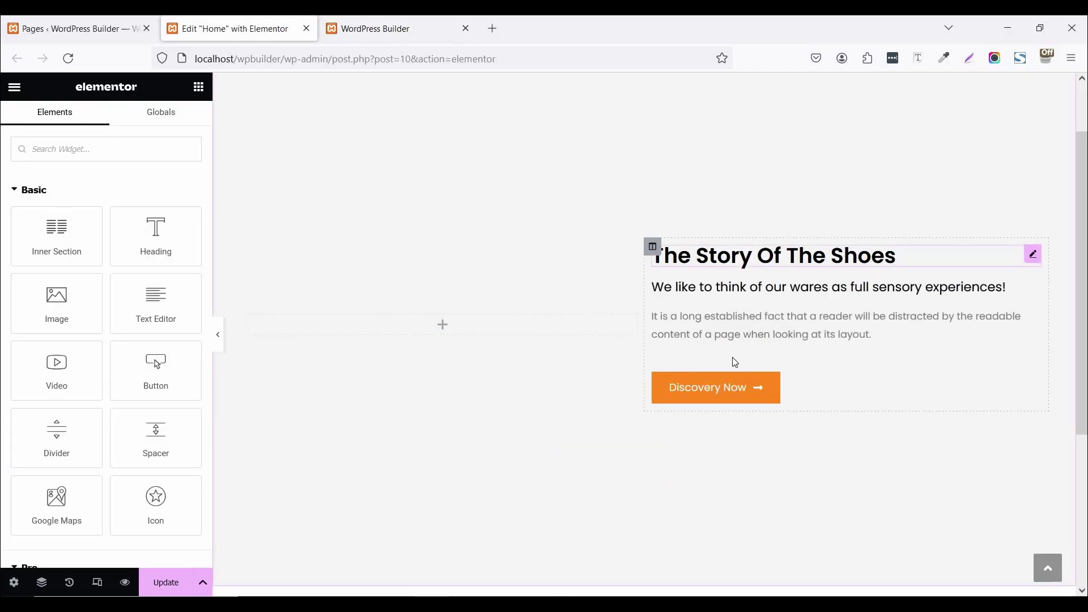
key("ctrl+Tab")
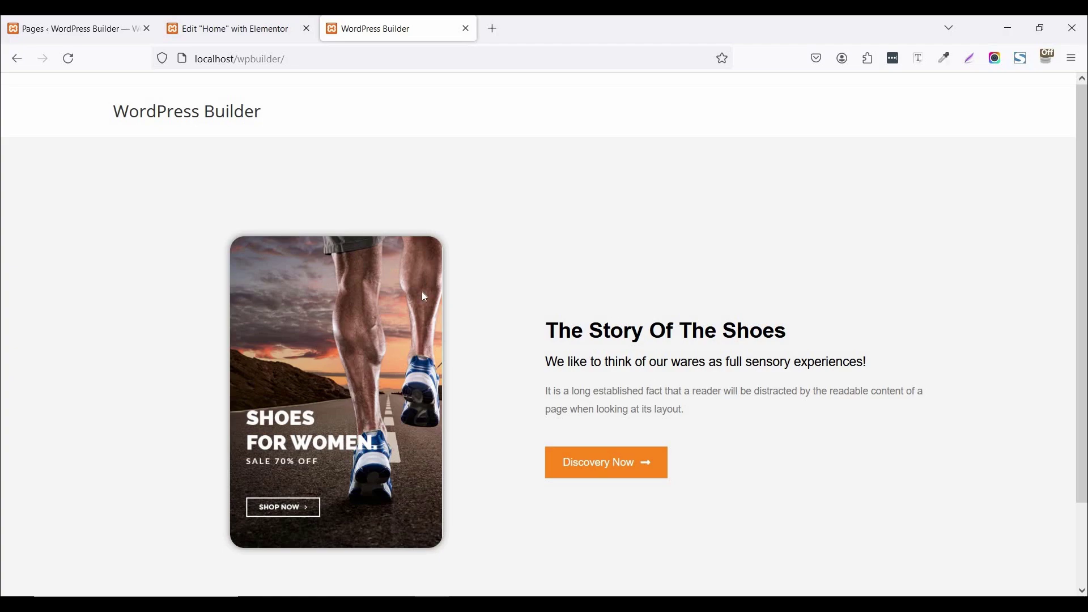
key("ctrl+shift+Tab")
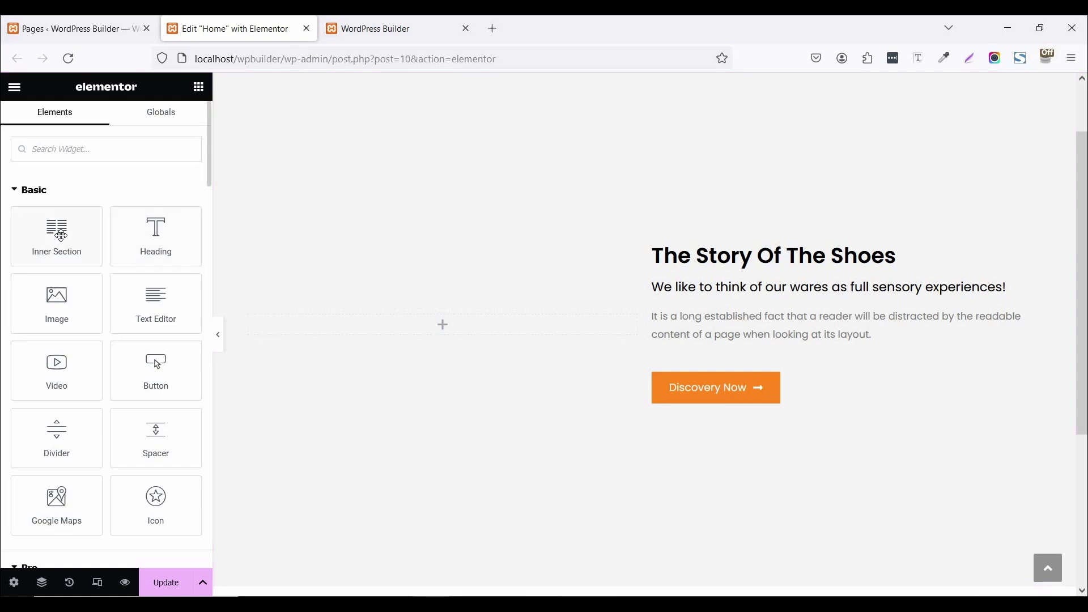
left_click_drag(78, 250, 403, 323)
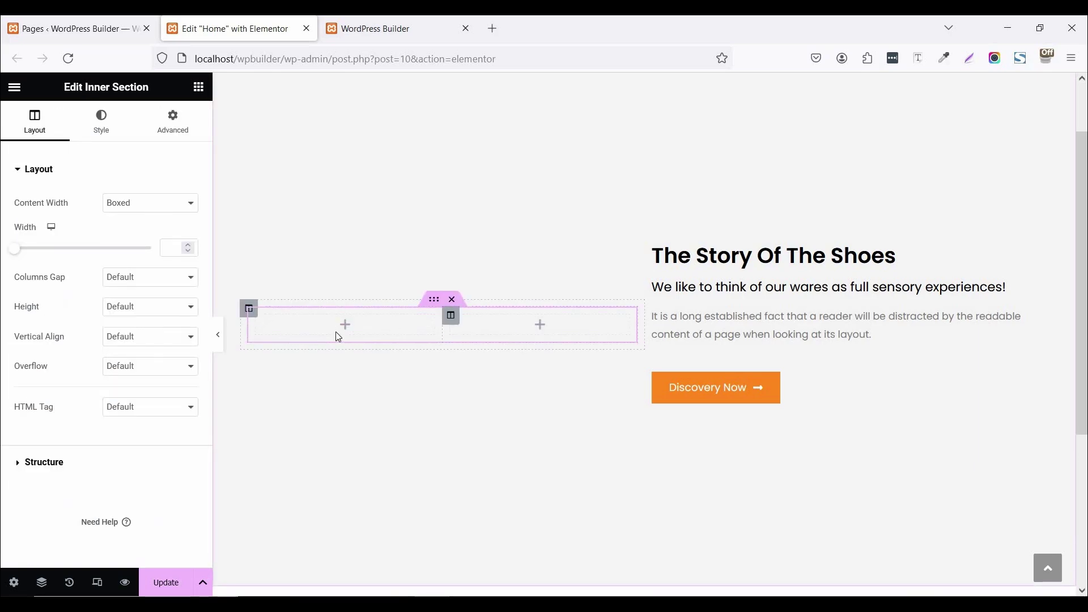
right_click(452, 317)
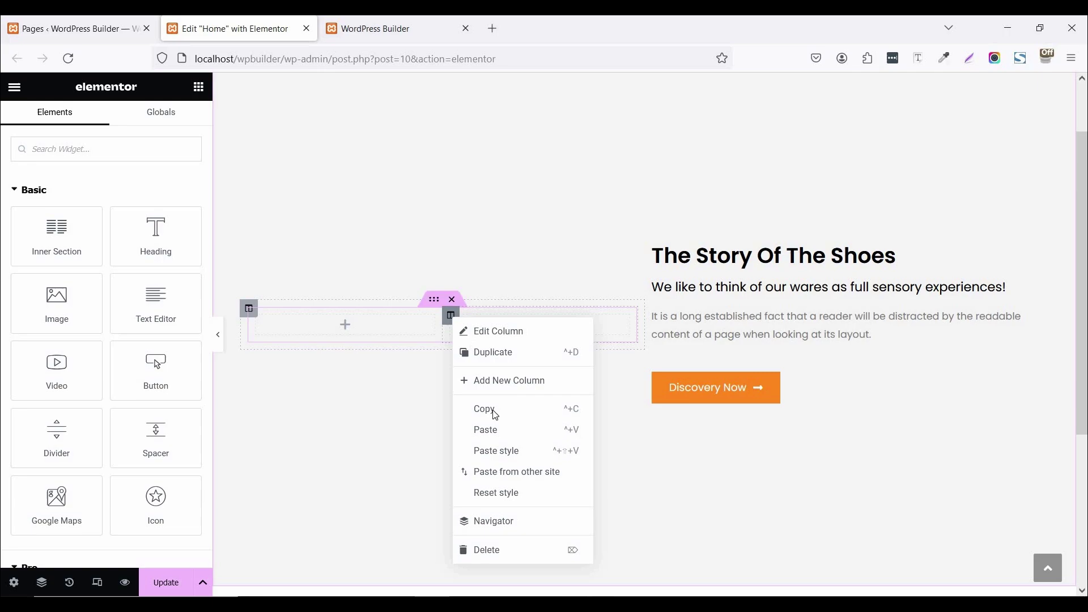
left_click(494, 555)
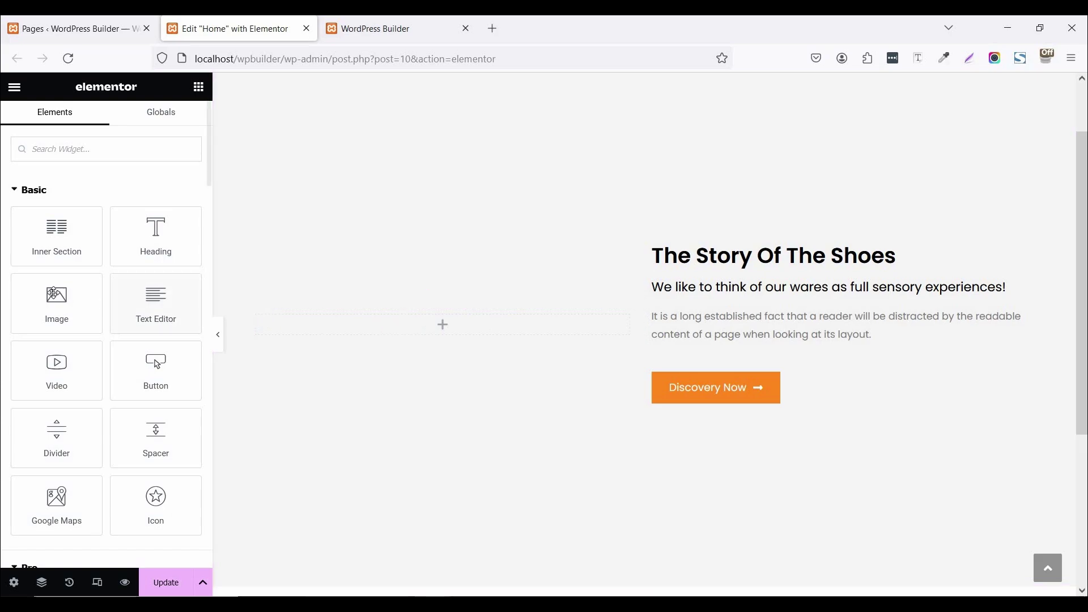
Add an Image widget to the inner-section column showing the jbanner-2 shoe banner.
left_click_drag(55, 300, 430, 328)
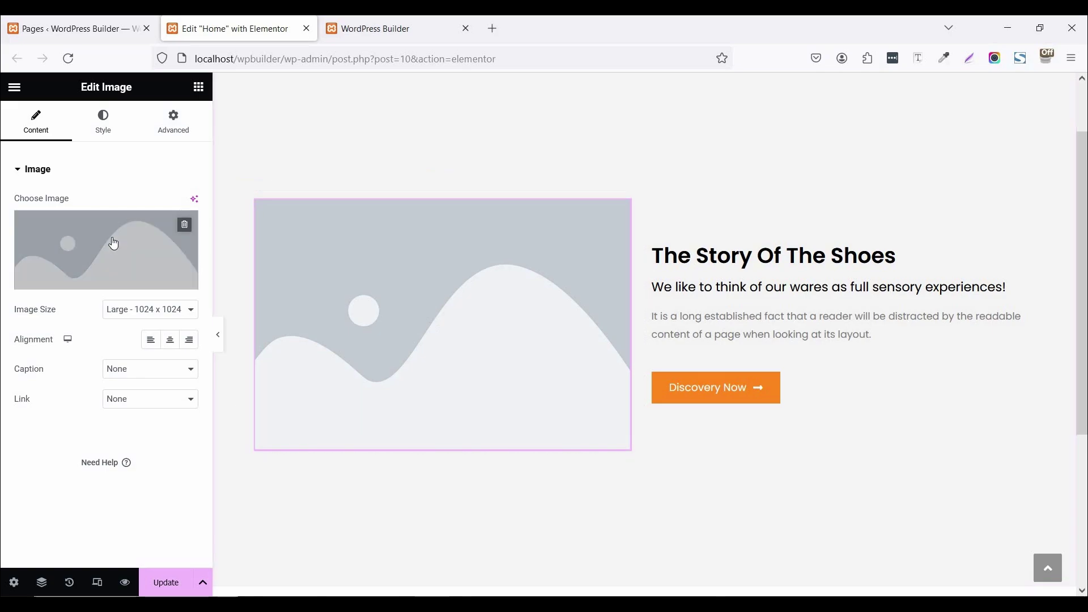
left_click(111, 236)
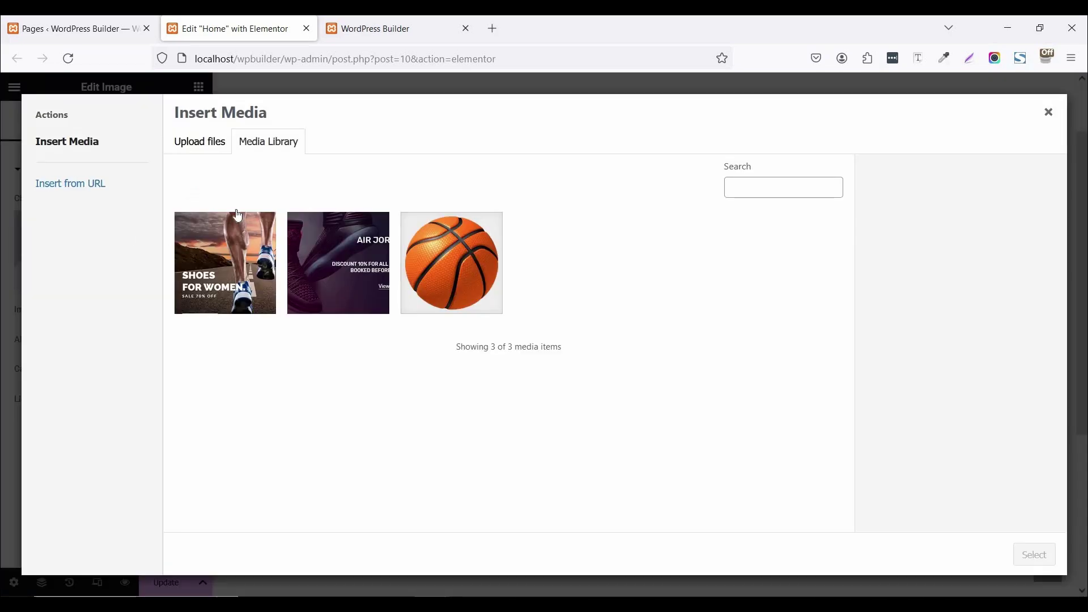
left_click(230, 245)
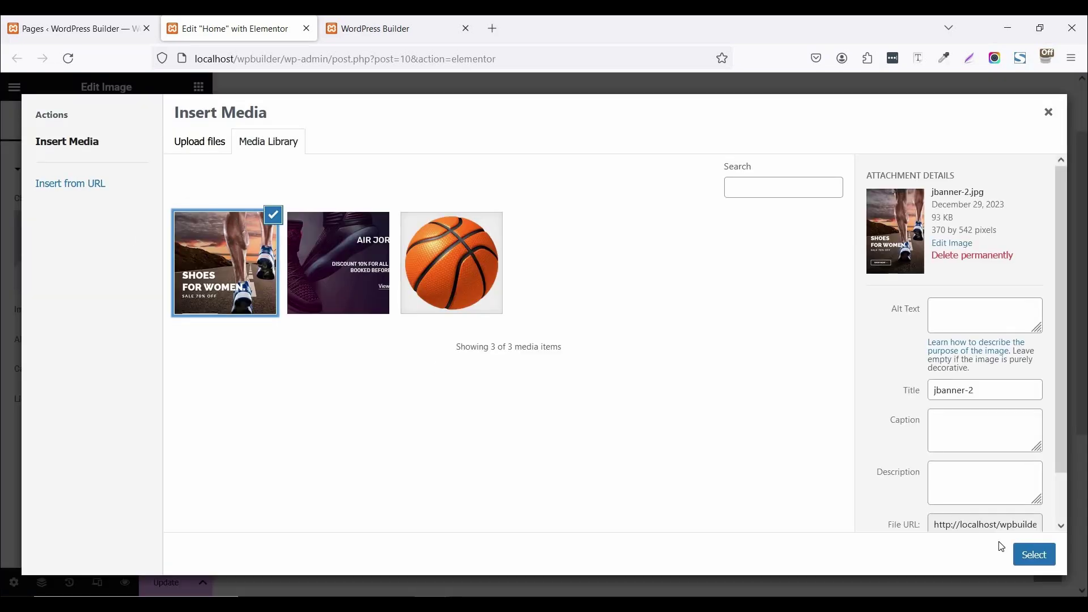
left_click(1035, 556)
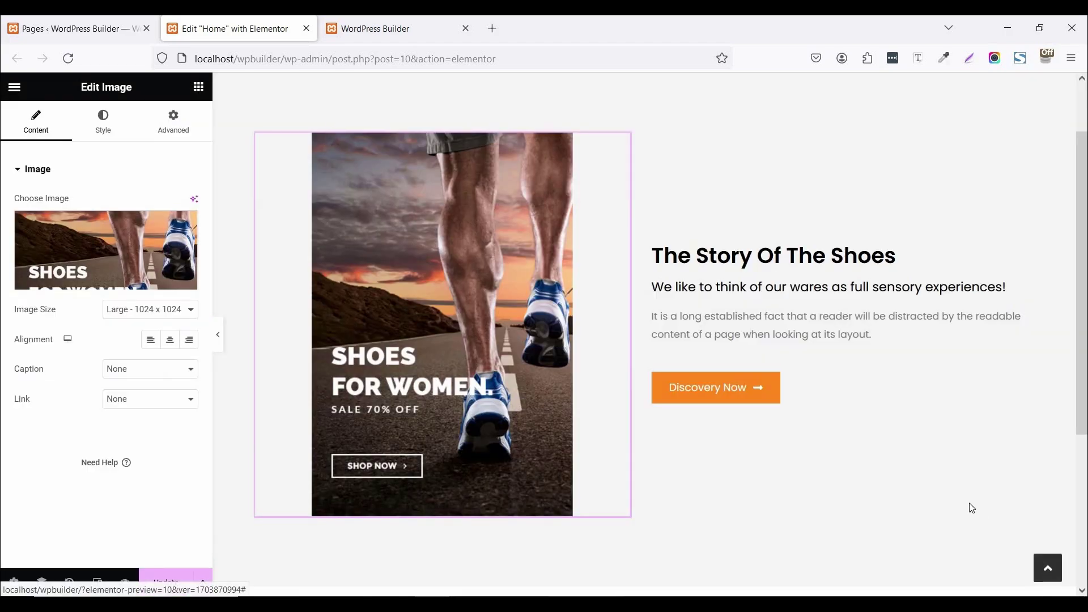
Set the image's width to 300 px.
left_click(111, 135)
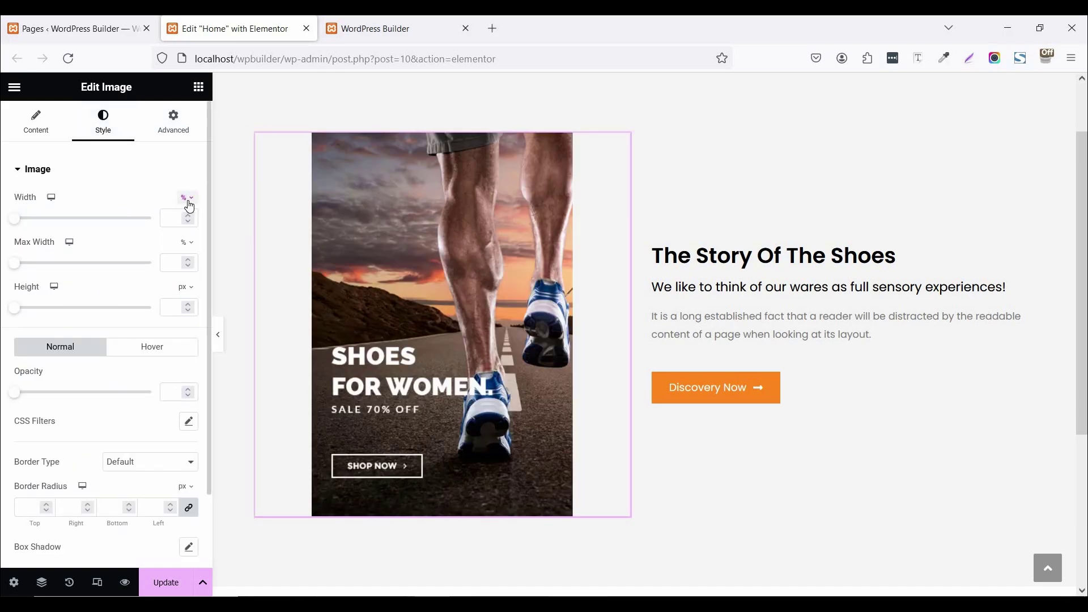
left_click(189, 203)
left_click(189, 199)
left_click(179, 216)
type("300")
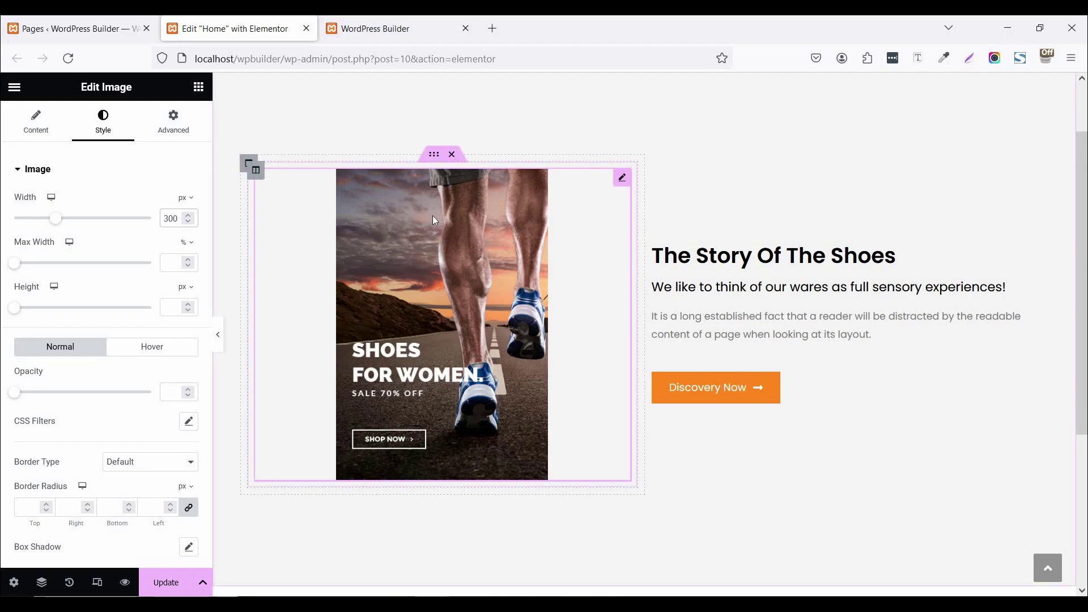
Duplicate the shoe banner image and set the copy's Position to Absolute.
right_click(433, 216)
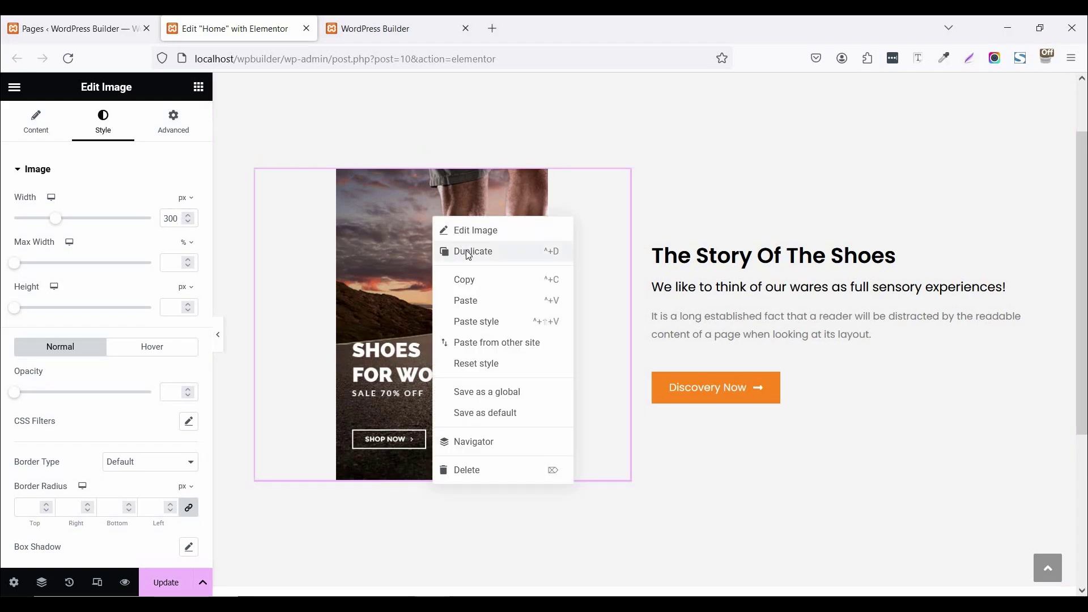
left_click(467, 253)
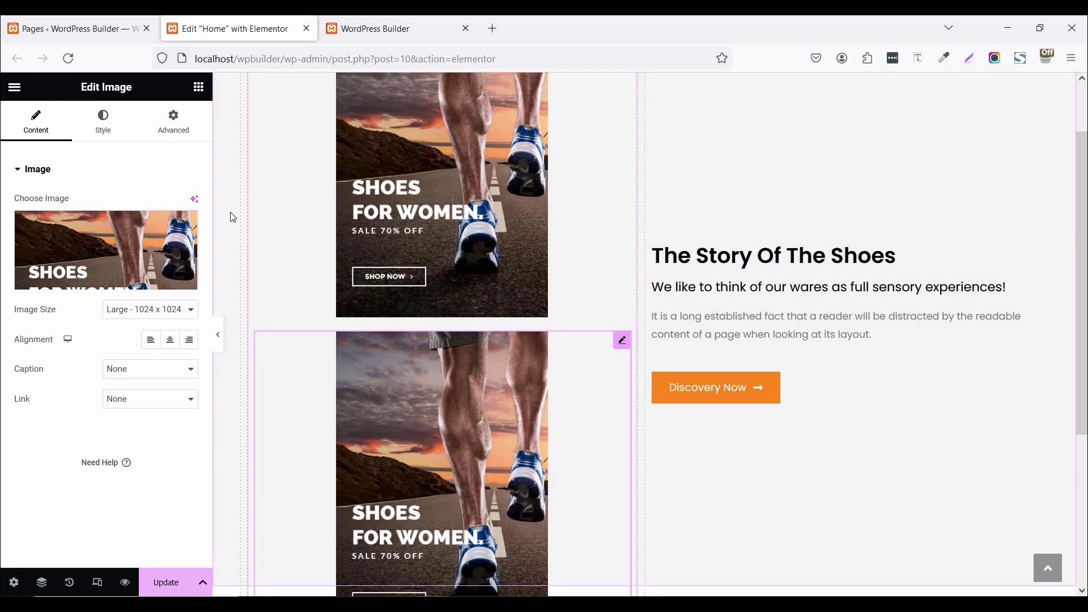
left_click(183, 138)
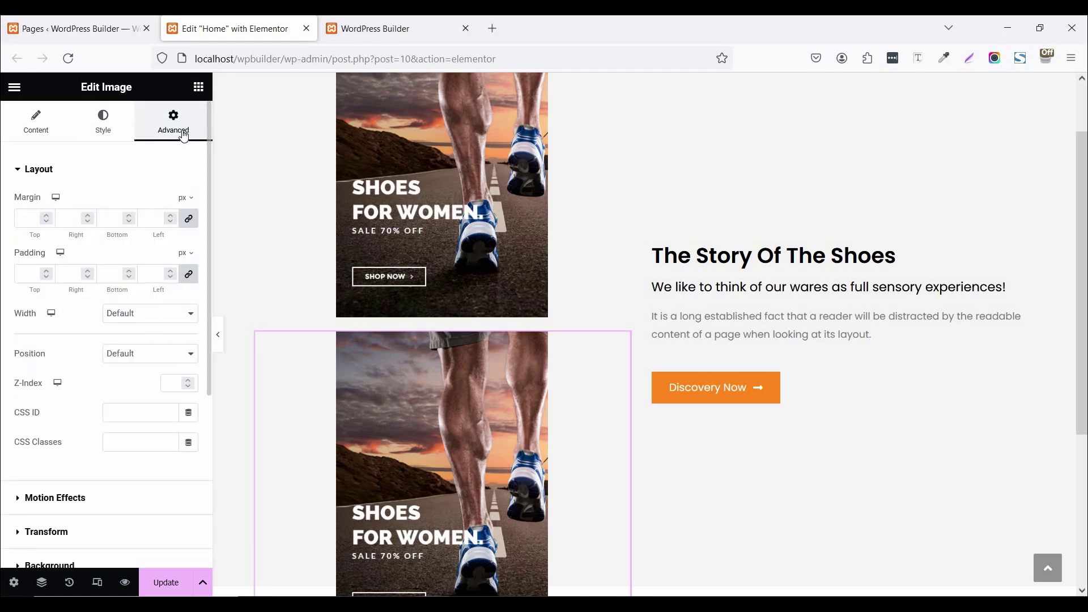
left_click(125, 356)
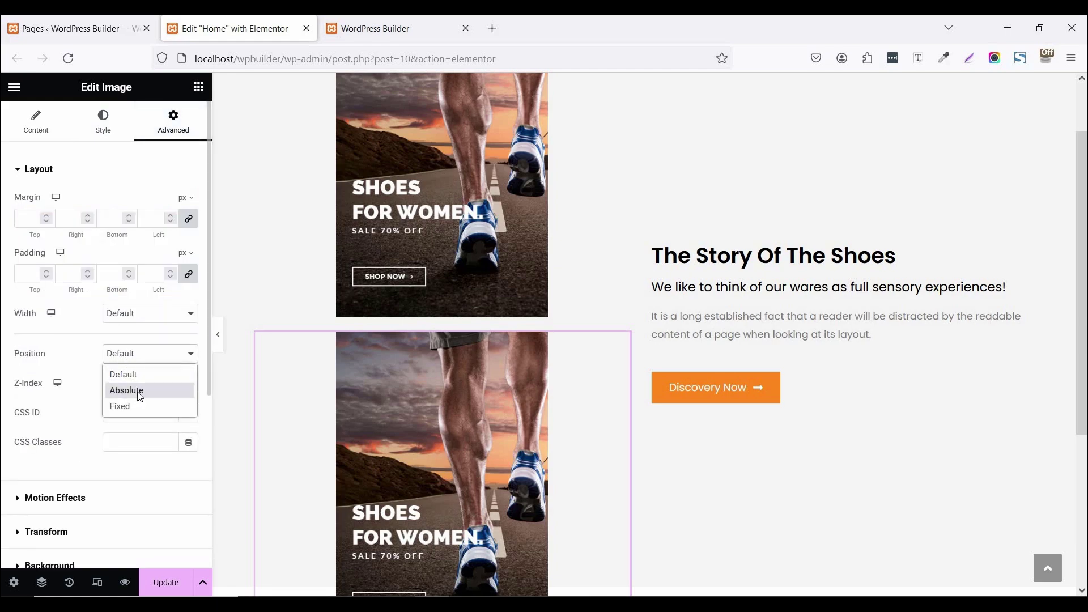
left_click(140, 392)
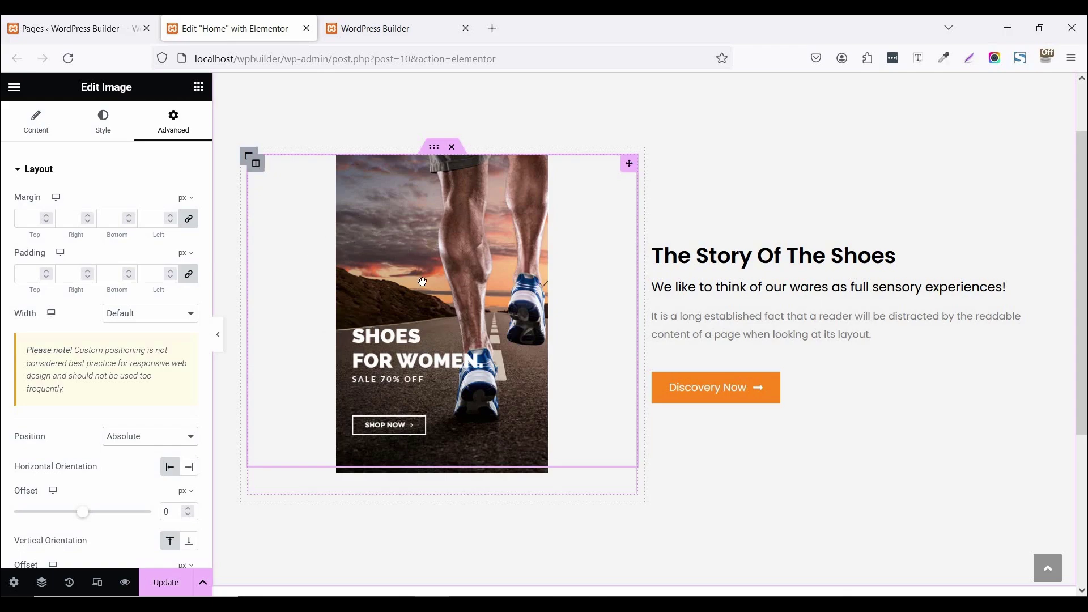
Duplicate the second image from the Navigator to create a third stacked copy.
right_click(420, 242)
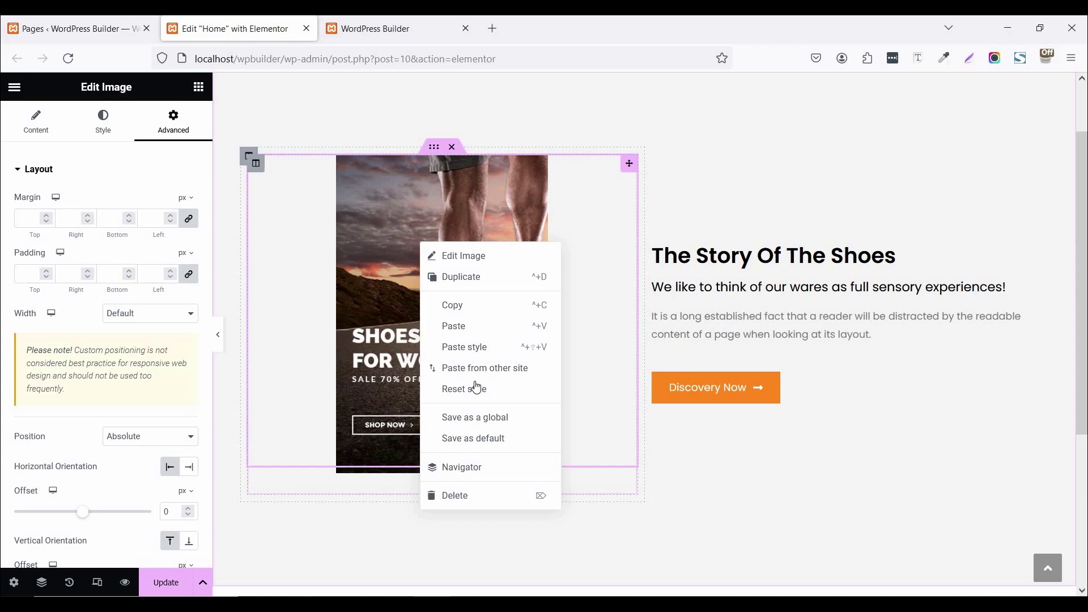
left_click(456, 467)
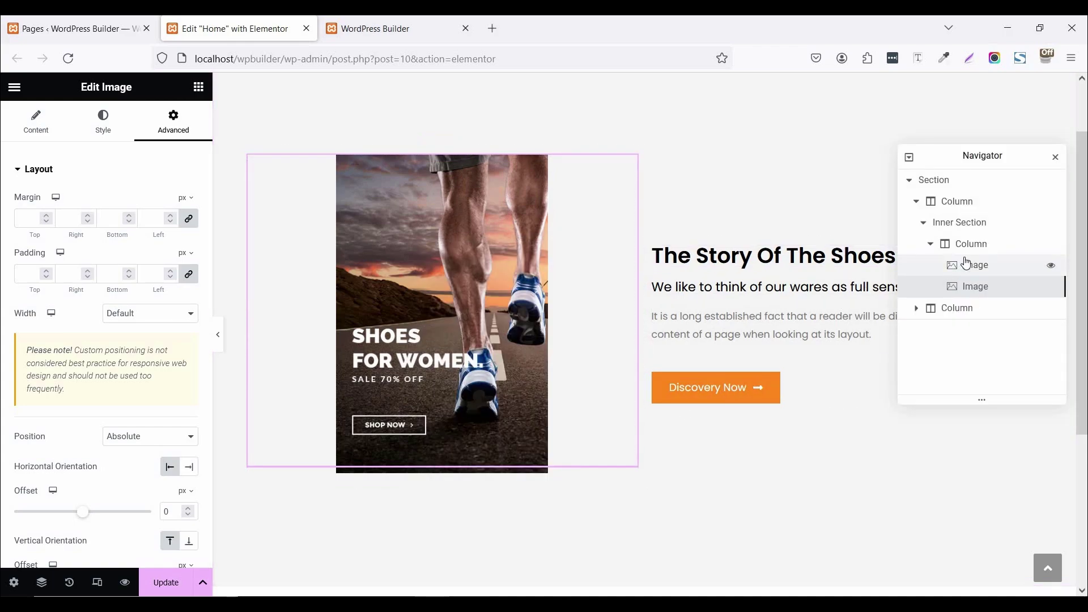
right_click(933, 291)
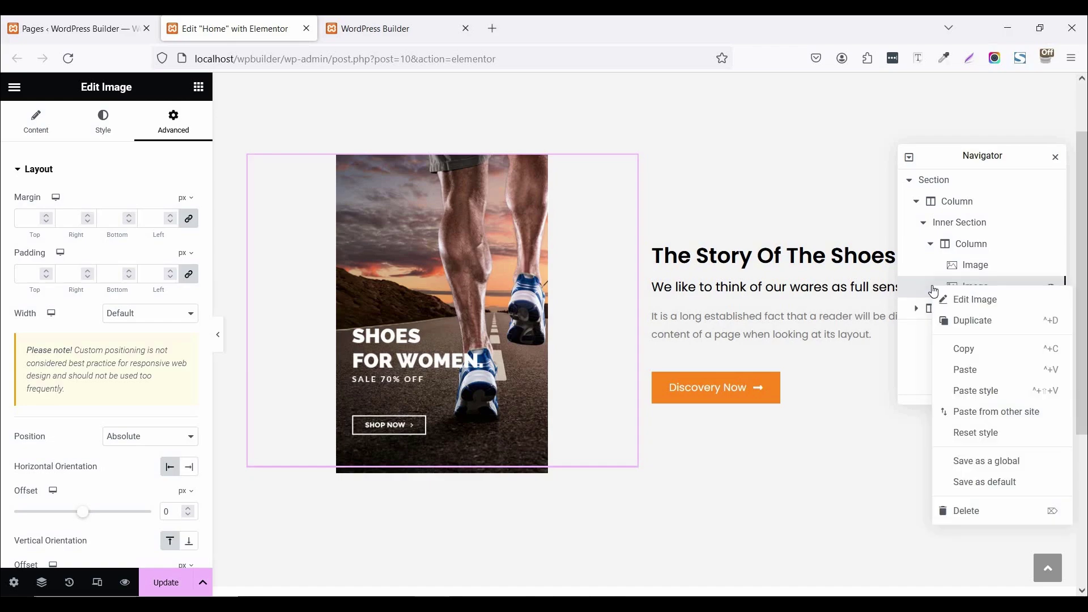
left_click(955, 321)
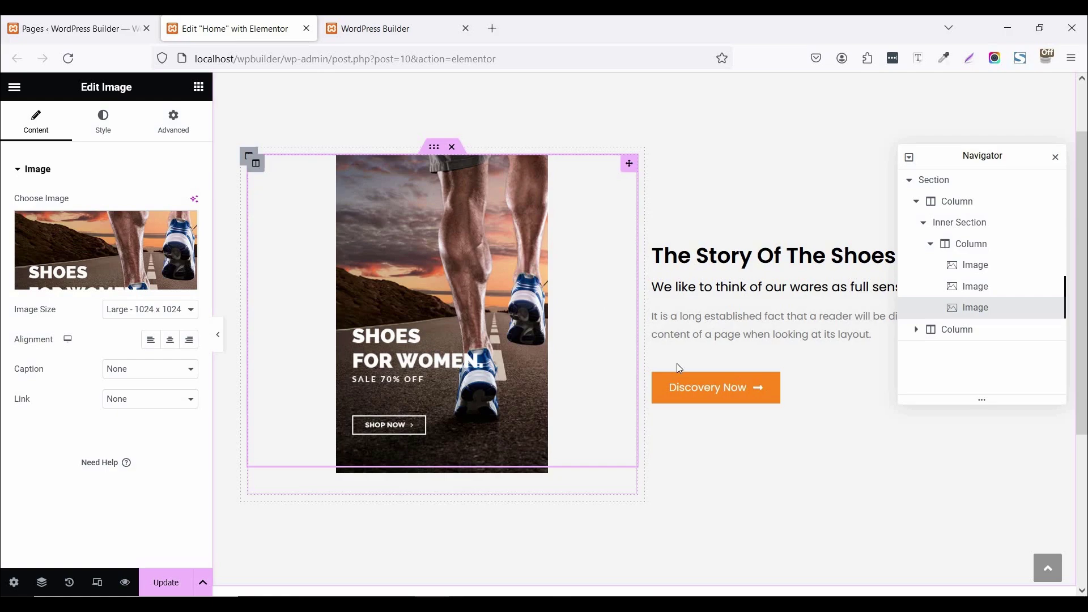
Copy all the 3D hover CSS rules from the Notepad text file.
key("alt+Tab")
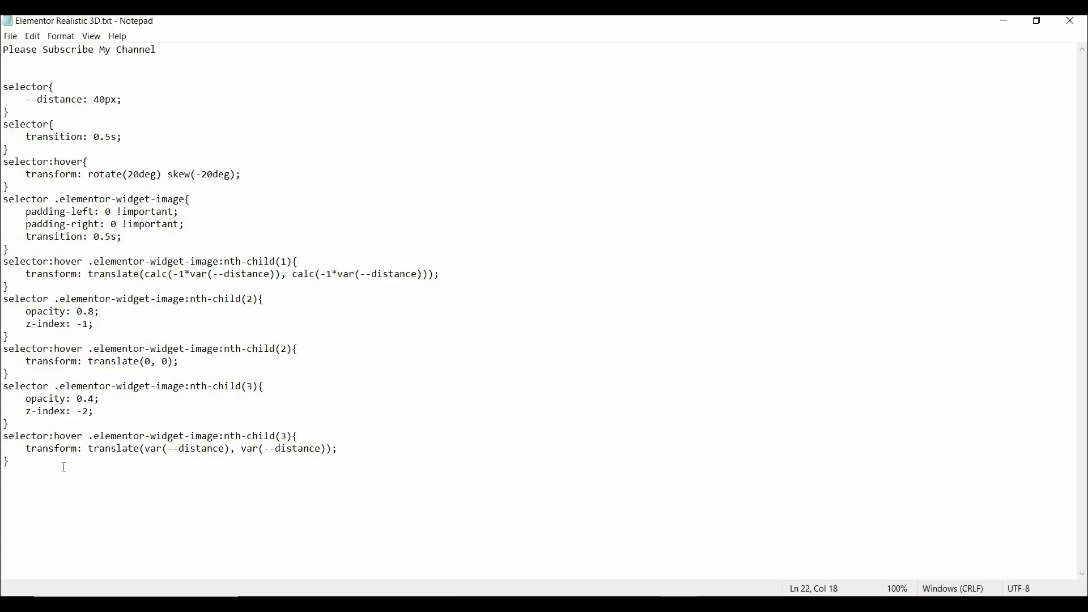
left_click_drag(12, 462, 14, 91)
right_click(13, 90)
left_click(48, 132)
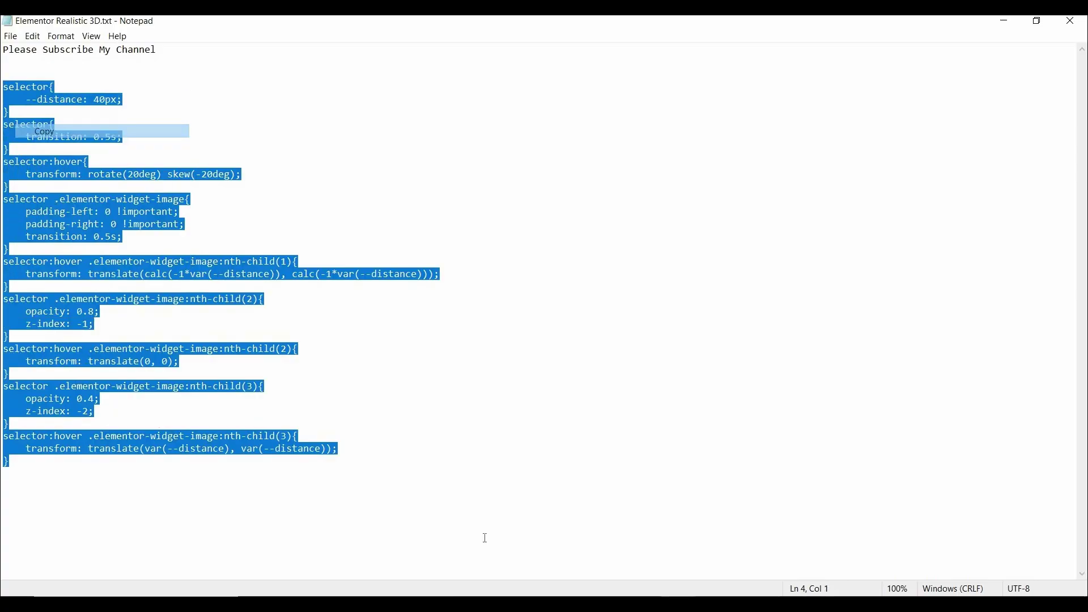
Paste the hover CSS into the inner section's Custom CSS, then view the live page.
key("alt+Tab")
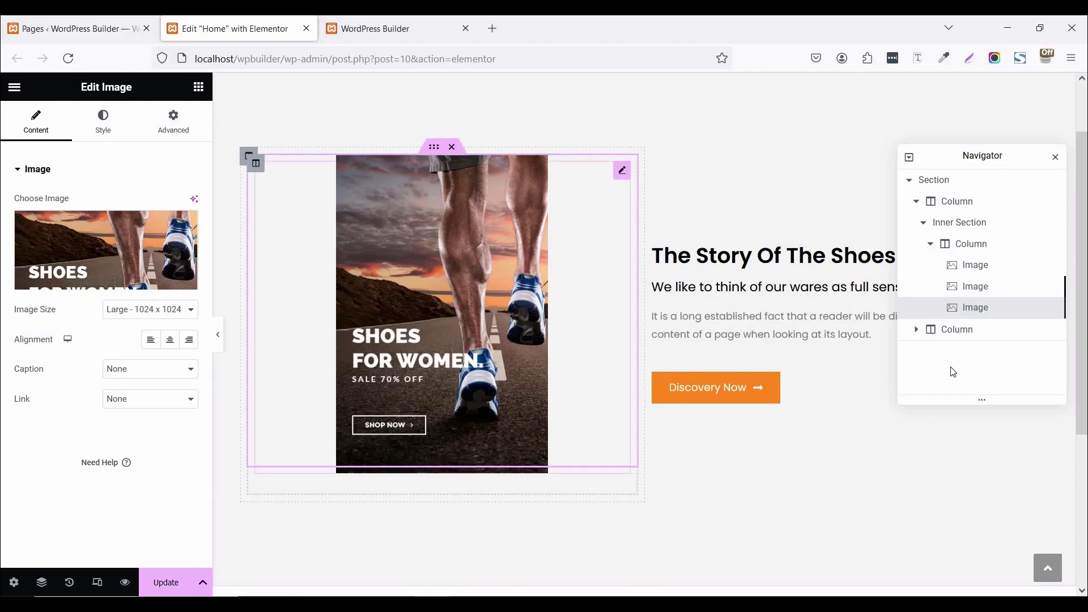
left_click(974, 223)
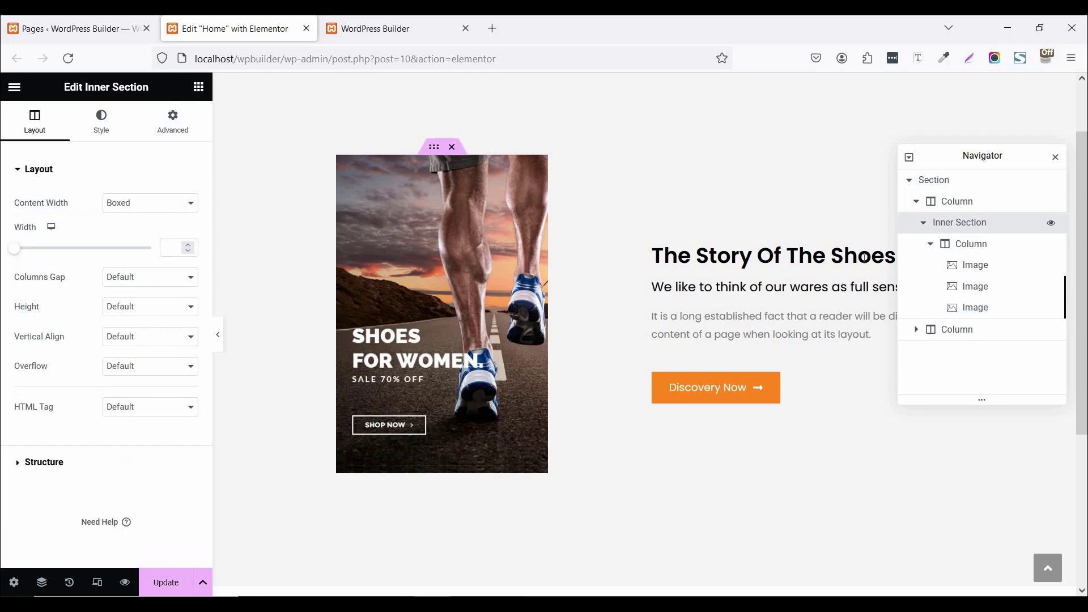
left_click(165, 120)
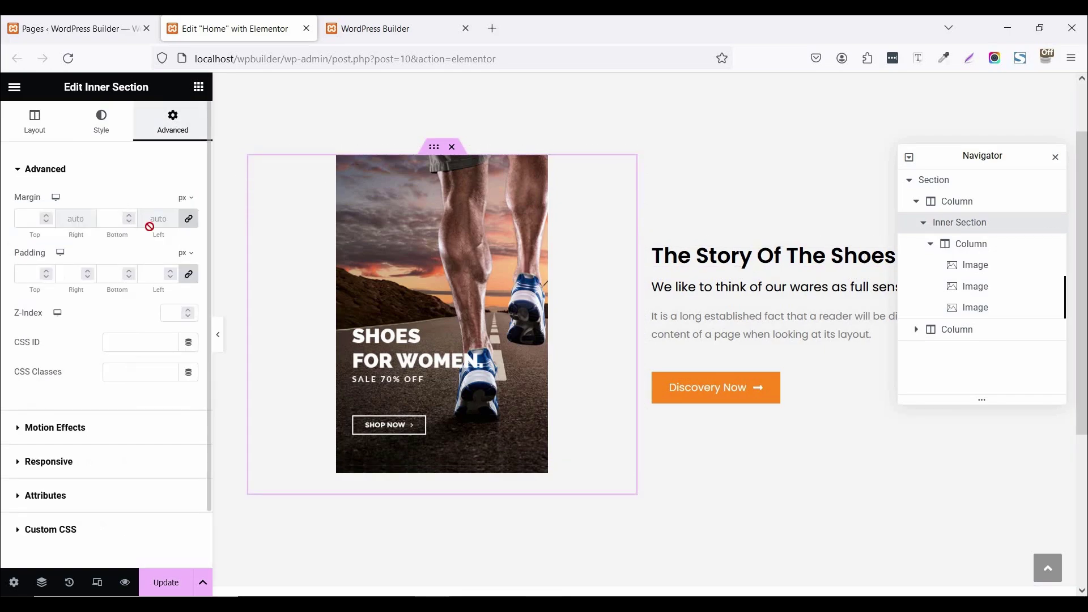
scroll(154, 389, "down", 1)
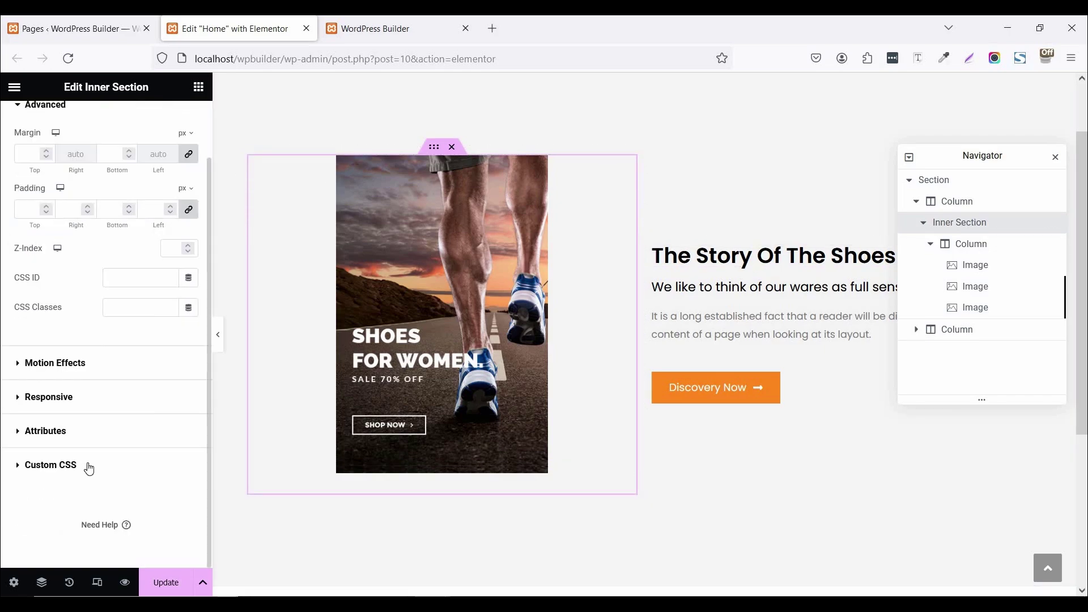
left_click(88, 465)
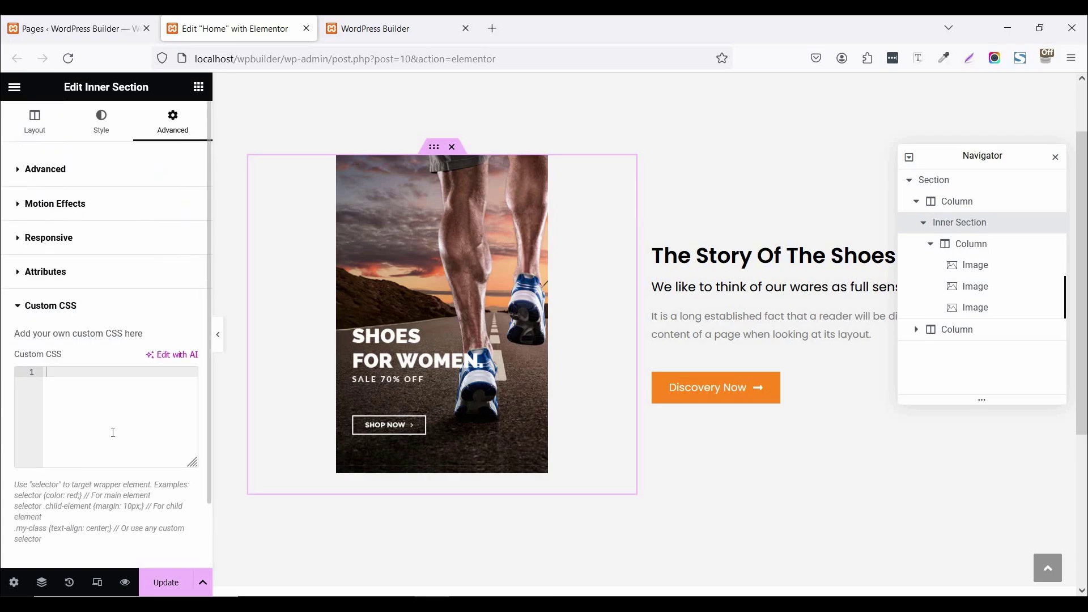
right_click(93, 393)
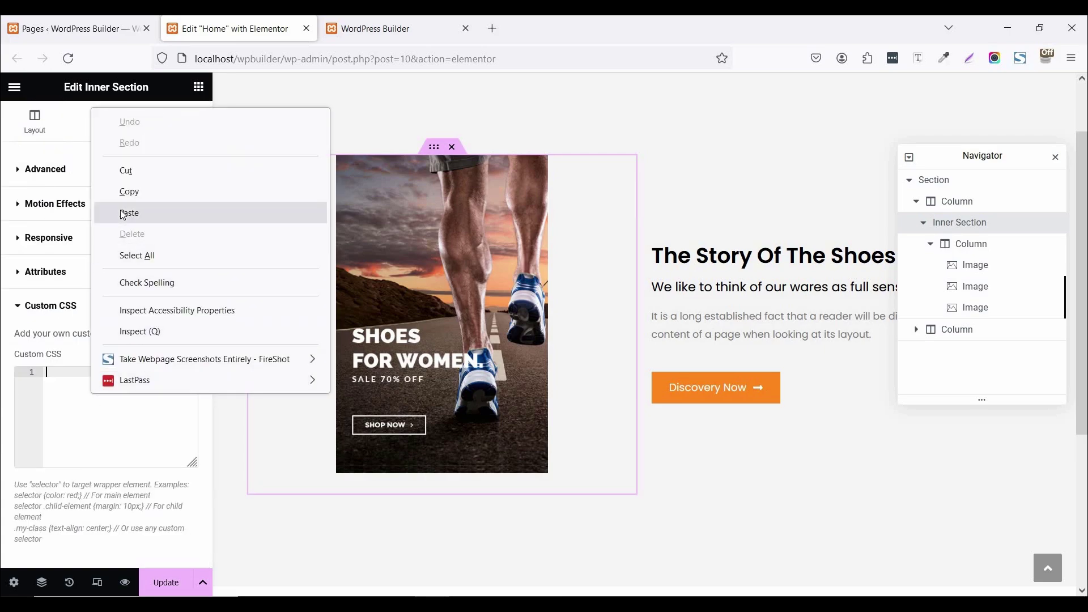
left_click(123, 214)
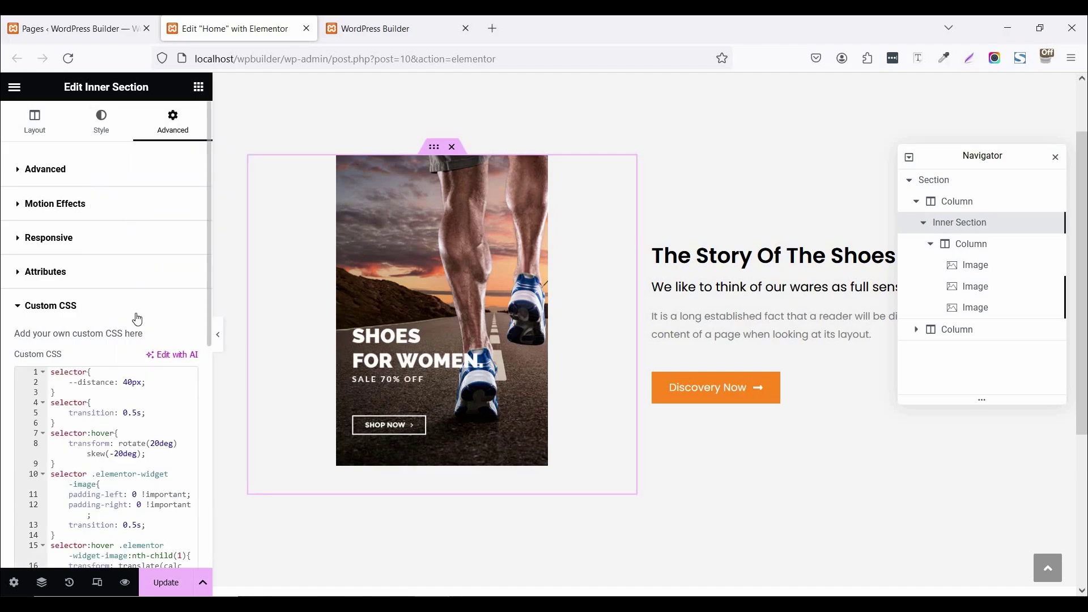
left_click(407, 25)
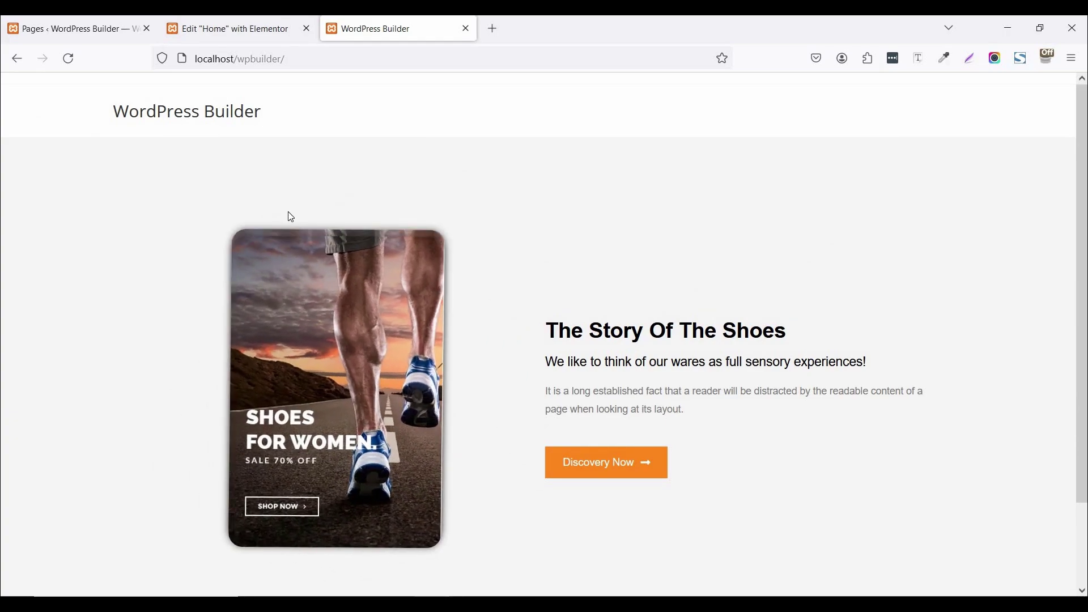
Give the first stacked image a 20 px border radius and a box shadow.
left_click(215, 28)
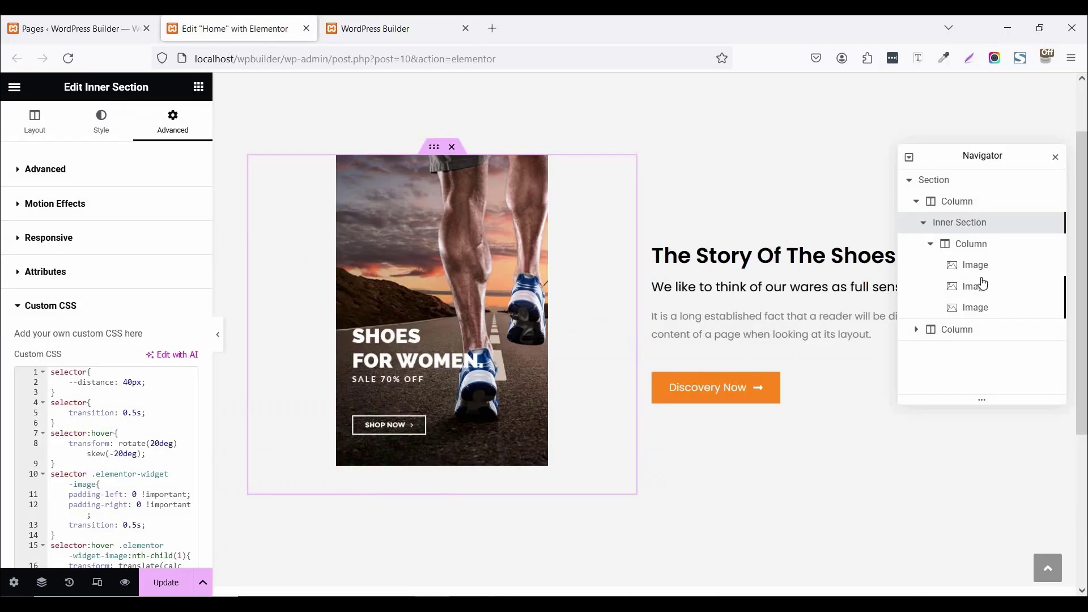
left_click(979, 272)
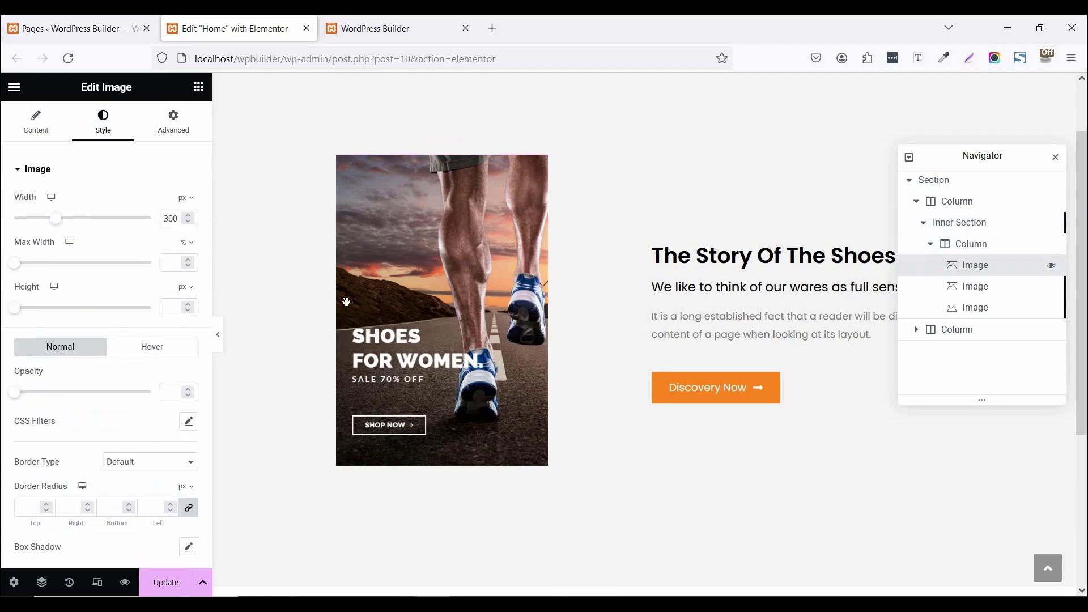
scroll(99, 351, "down", 2)
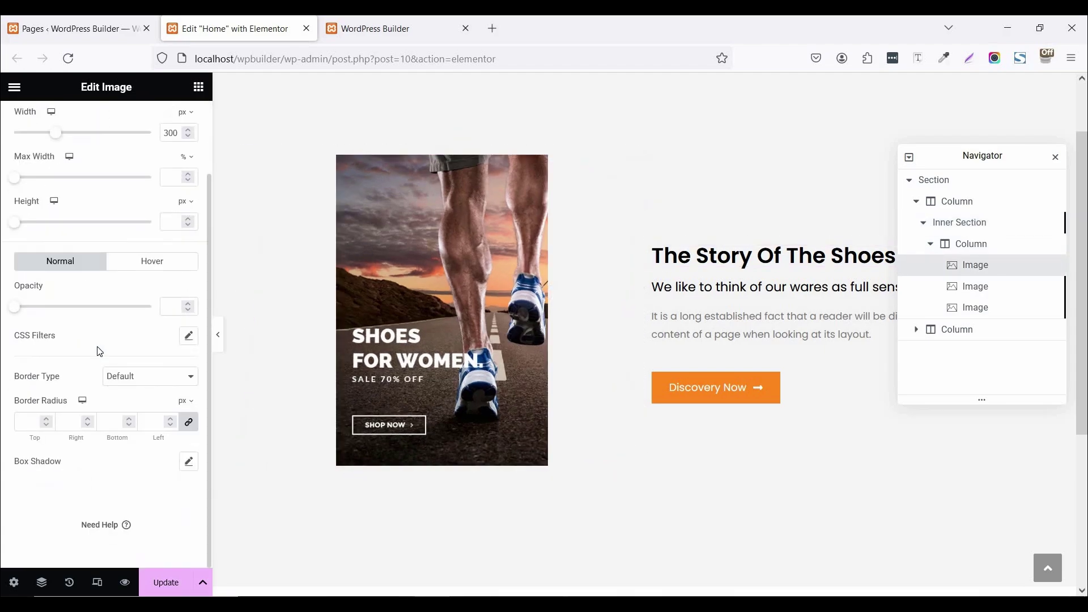
left_click(119, 427)
type("0")
left_click(189, 461)
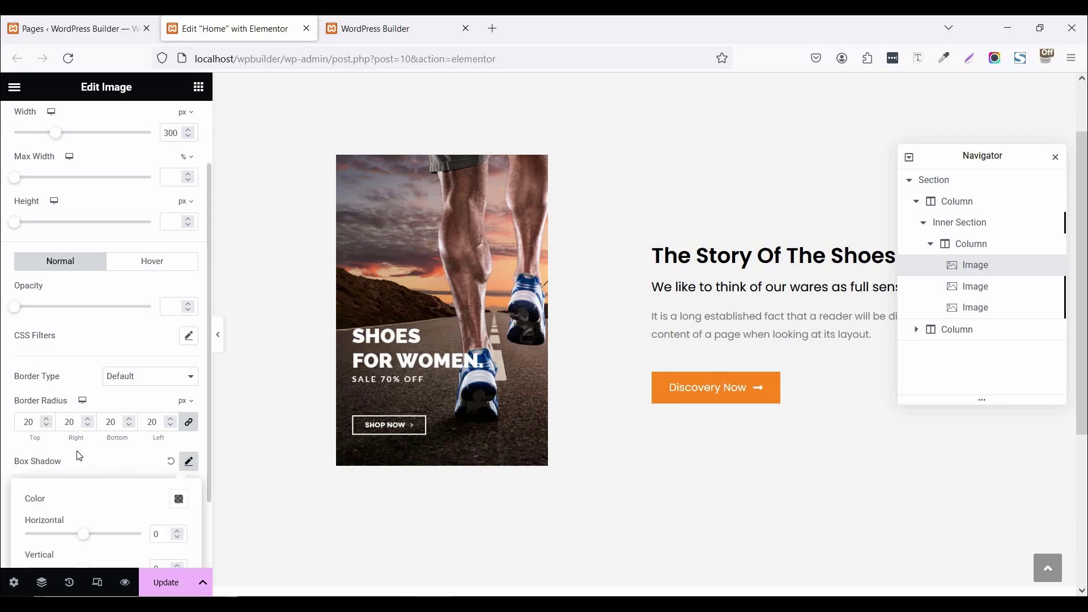
left_click(97, 460)
Give the second stacked image a 20 px border radius and a box shadow.
left_click(974, 288)
scroll(93, 294, "down", 3)
scroll(96, 238, "up", 5)
left_click(102, 126)
scroll(116, 423, "down", 2)
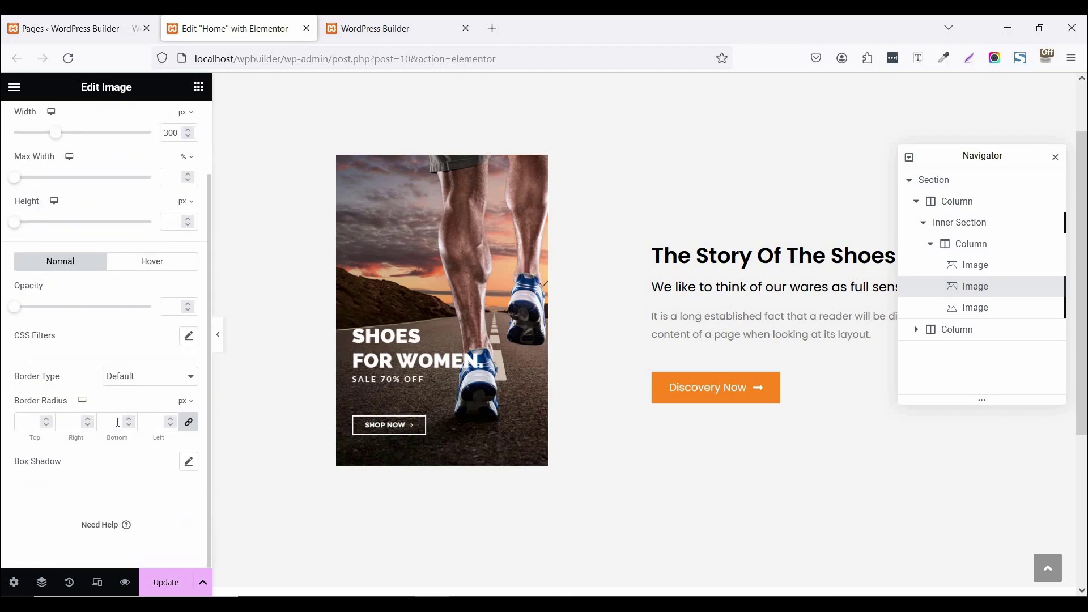
left_click(116, 423)
type("20")
left_click(187, 463)
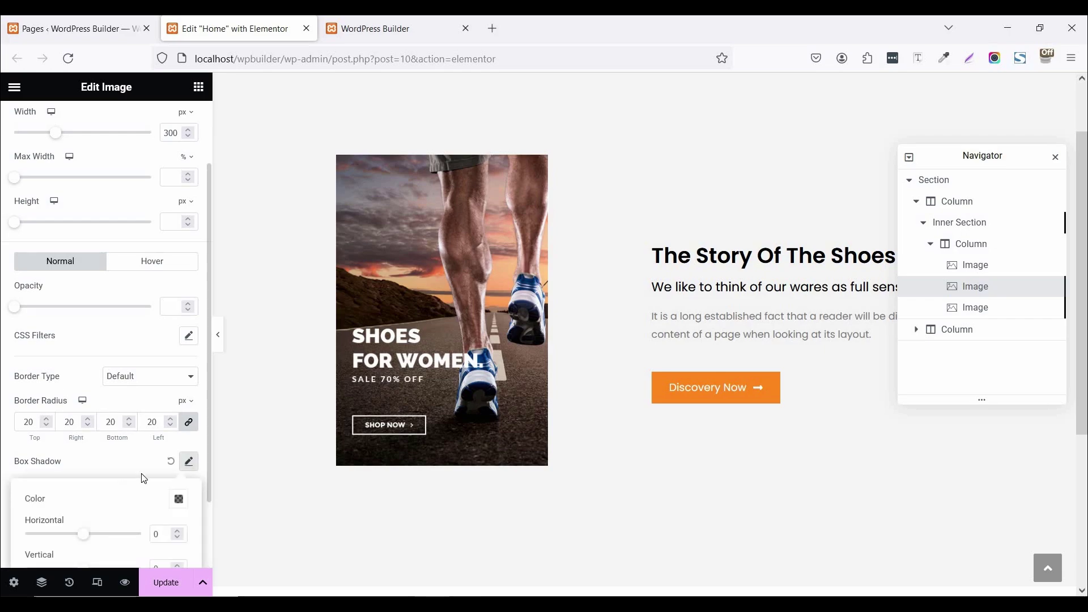
Give the third stacked image a 20 px border radius and a box shadow.
left_click(975, 307)
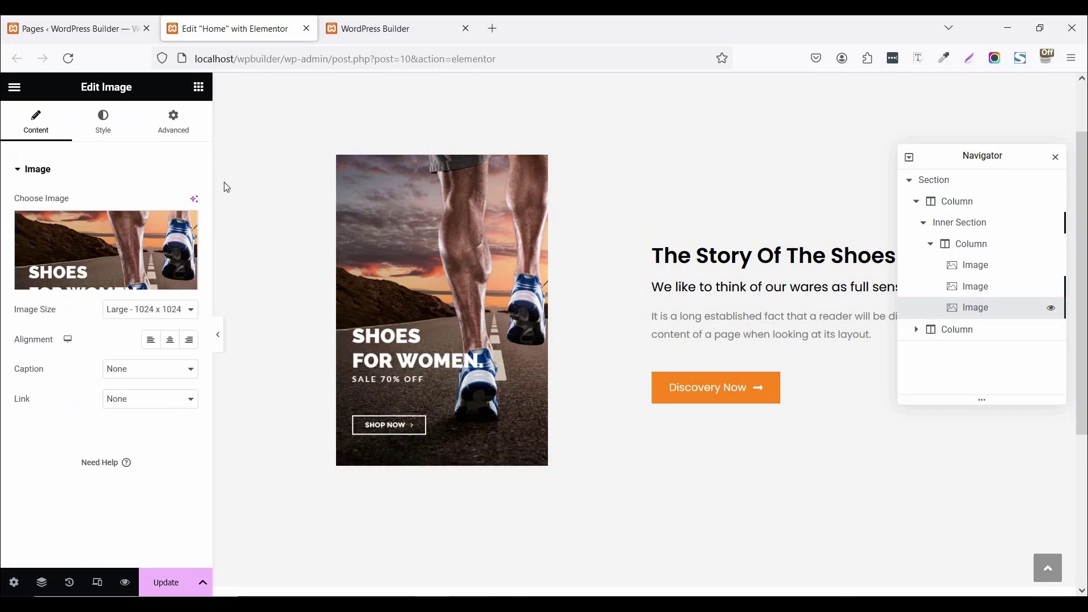
left_click(111, 122)
scroll(98, 434, "down", 2)
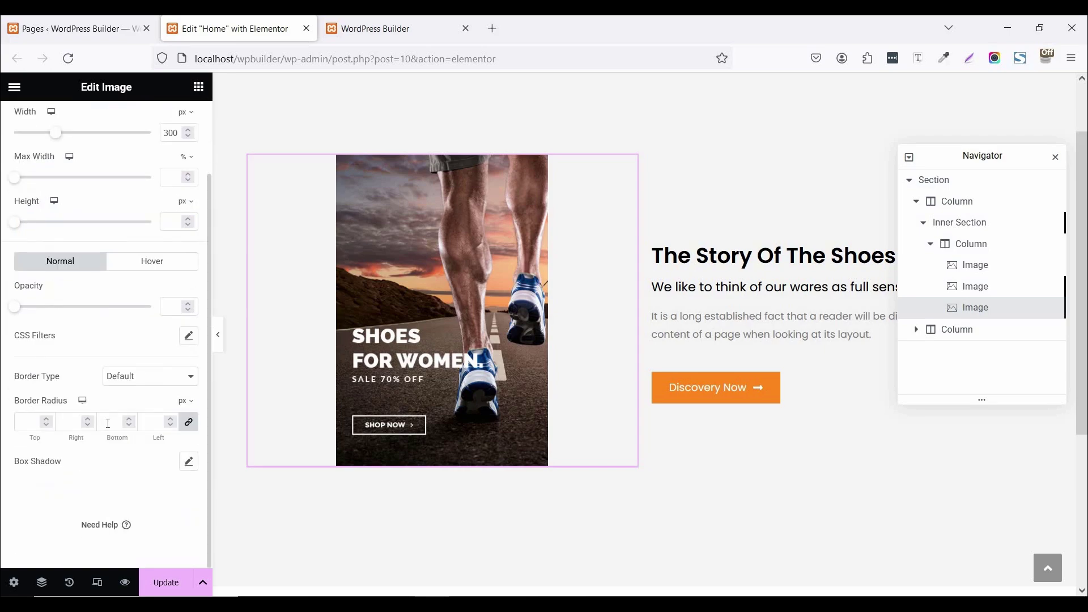
type("0")
left_click(189, 461)
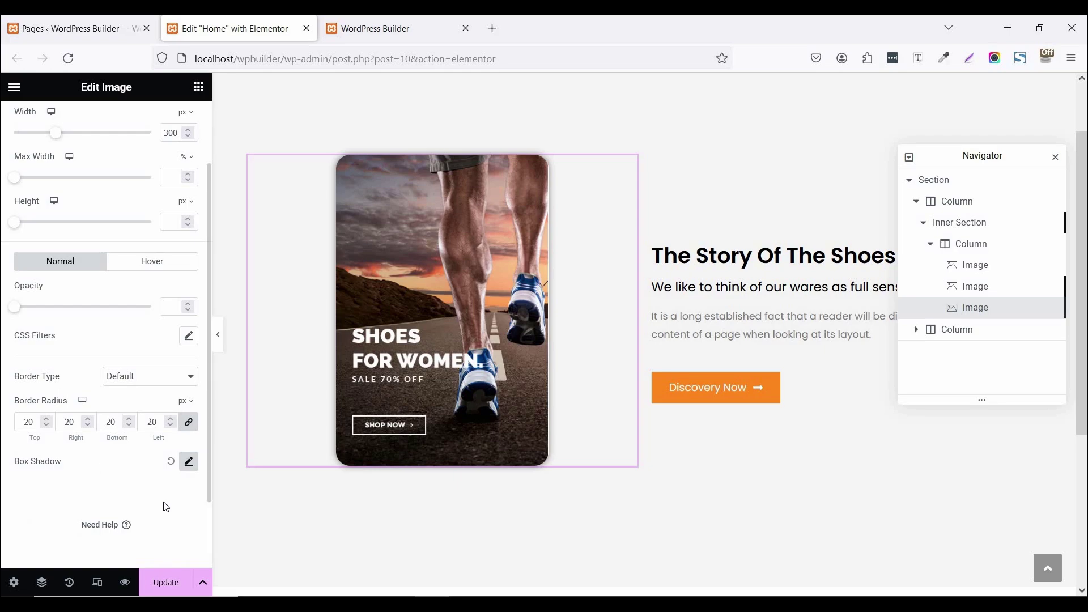
Update the page, check it via Preview Changes, and go back to the Home editor.
left_click(160, 583)
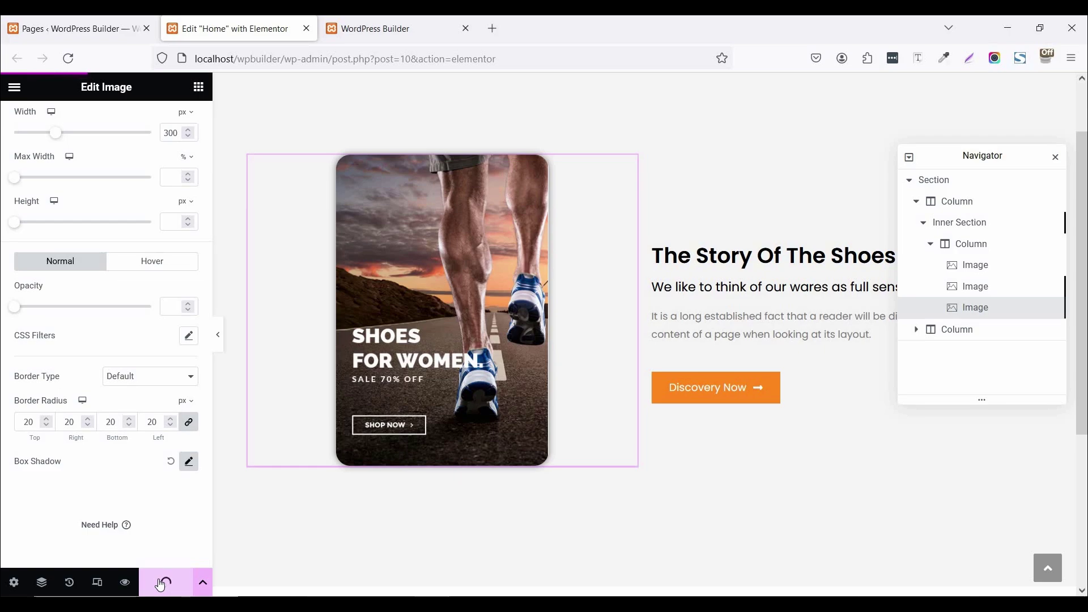
left_click(124, 582)
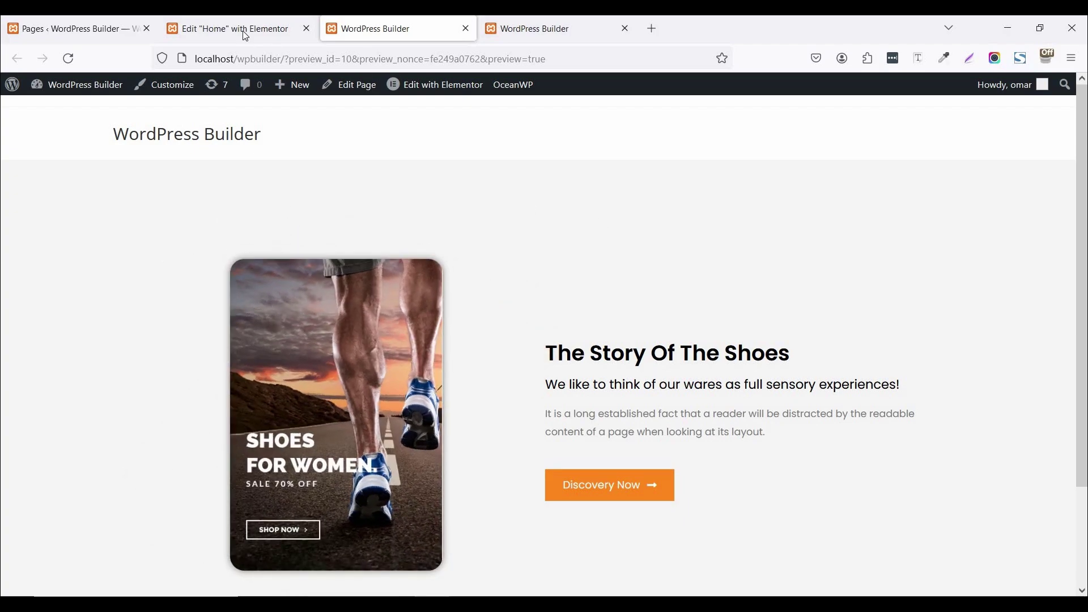
left_click(243, 29)
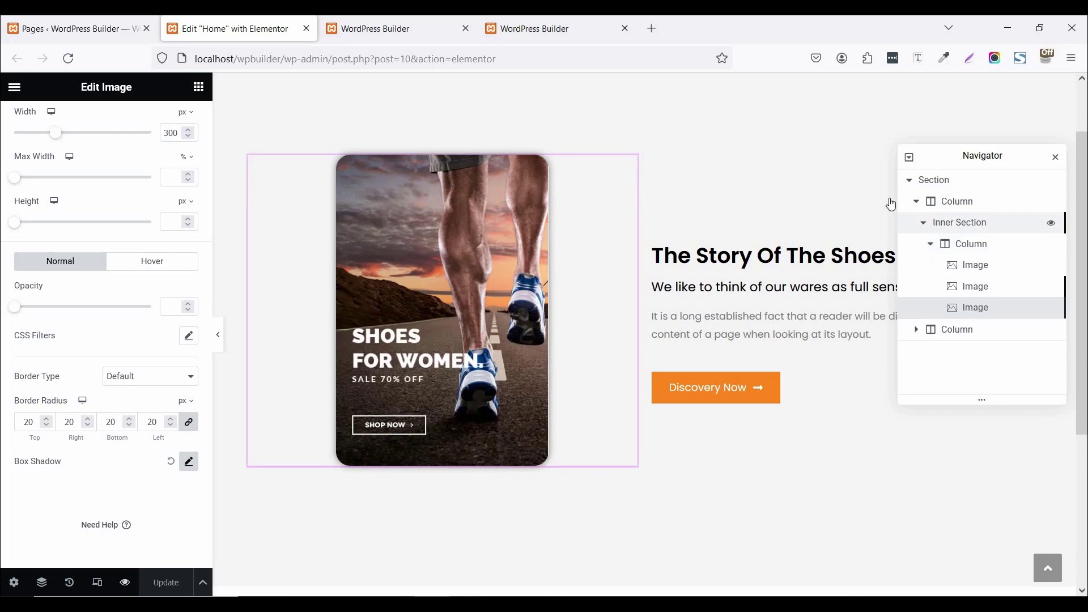
Open the inner section's Custom CSS to review it, then test the fan-out in the preview.
left_click(270, 163)
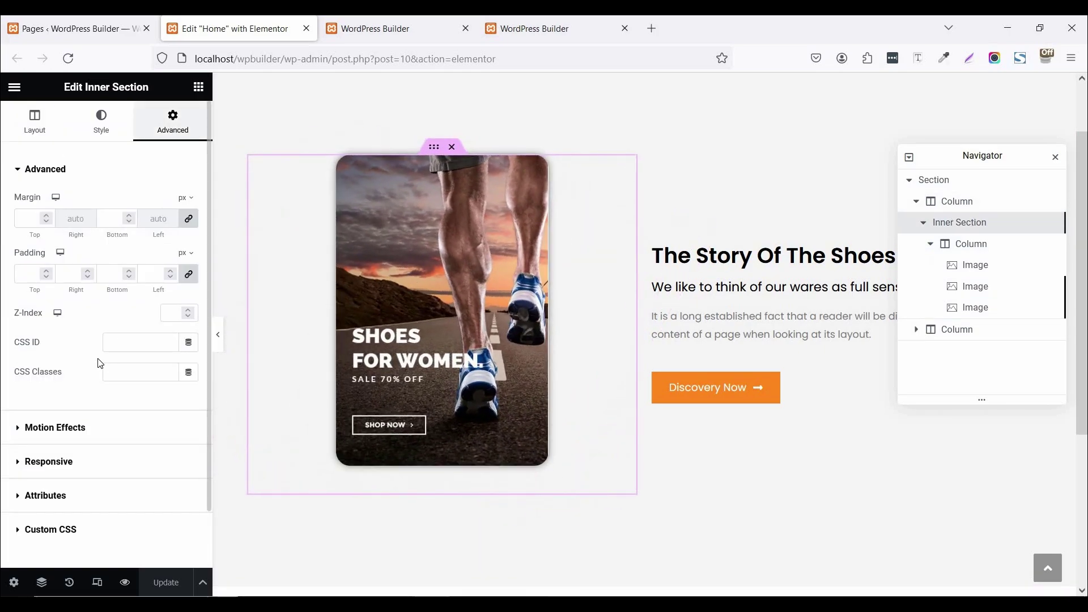
scroll(113, 431, "down", 2)
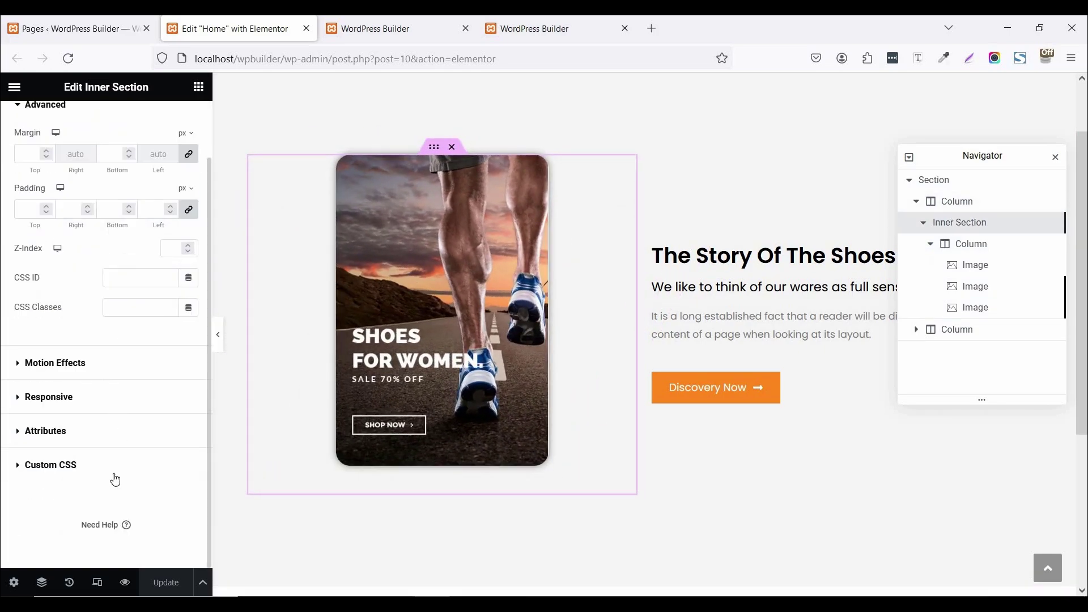
left_click(72, 465)
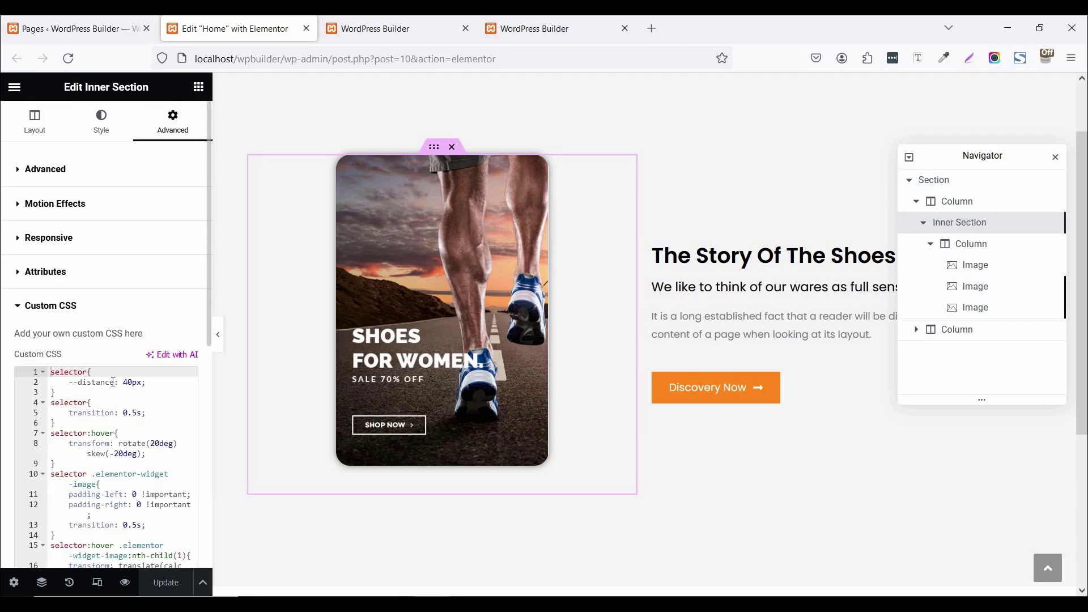
left_click(374, 28)
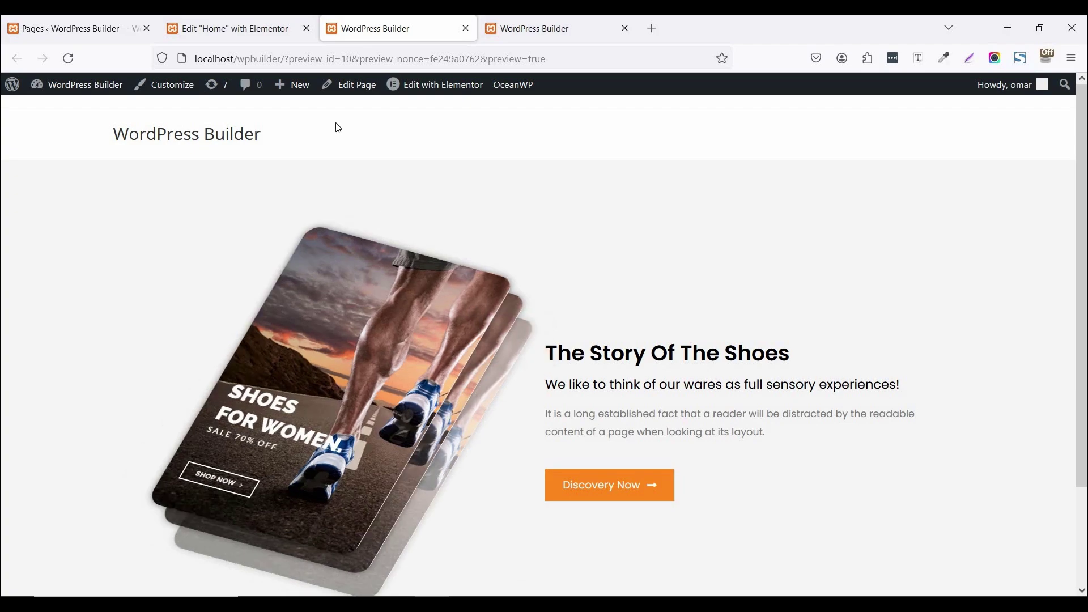
Change --distance from 40px to 100px, save, and check the wider fan-out in the preview.
left_click(271, 29)
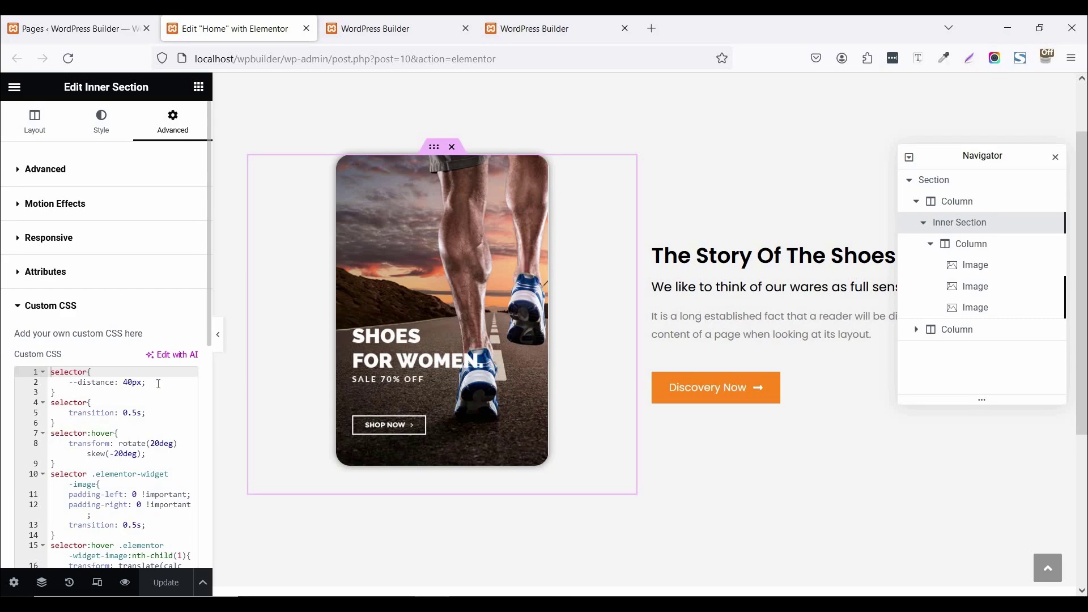
left_click(128, 383)
key("BackSpace")
type("6")
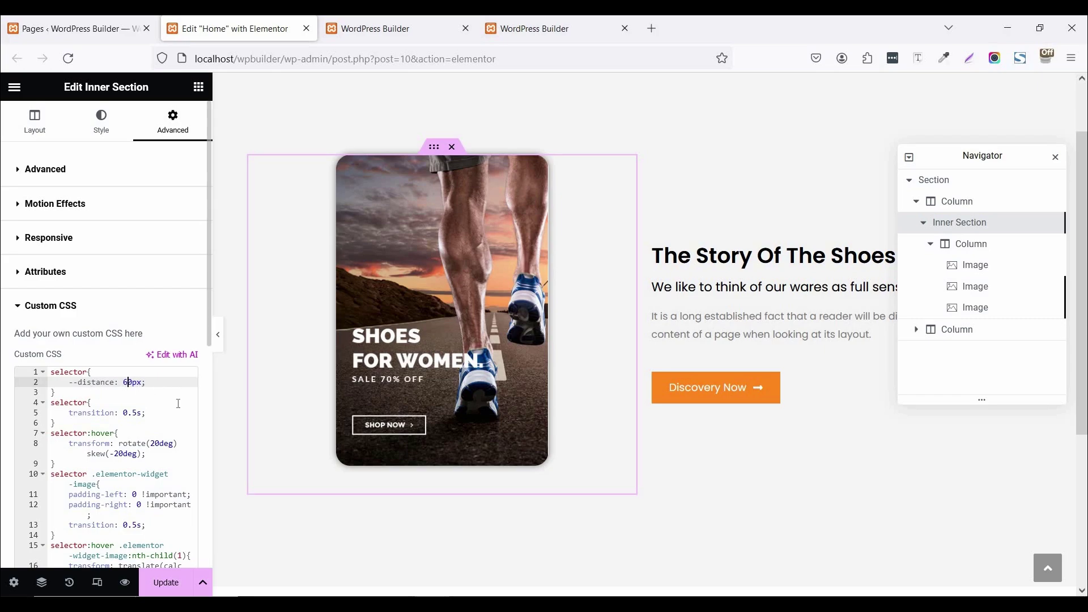
key("BackSpace")
type("10")
left_click(164, 584)
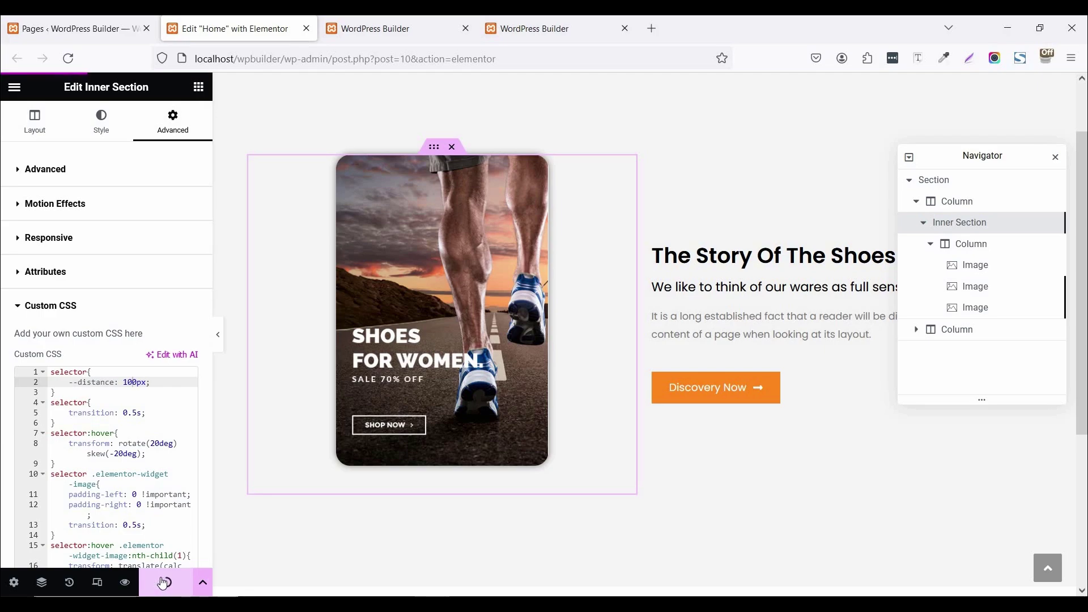
left_click(392, 27)
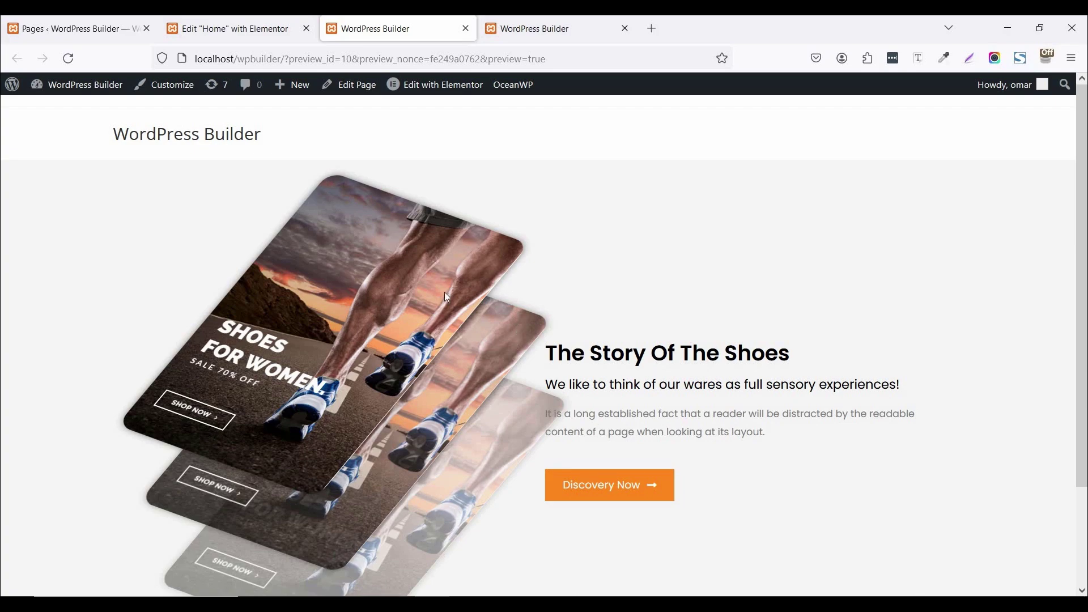
Restore --distance to 40px, check the preview, and save the page.
left_click(224, 28)
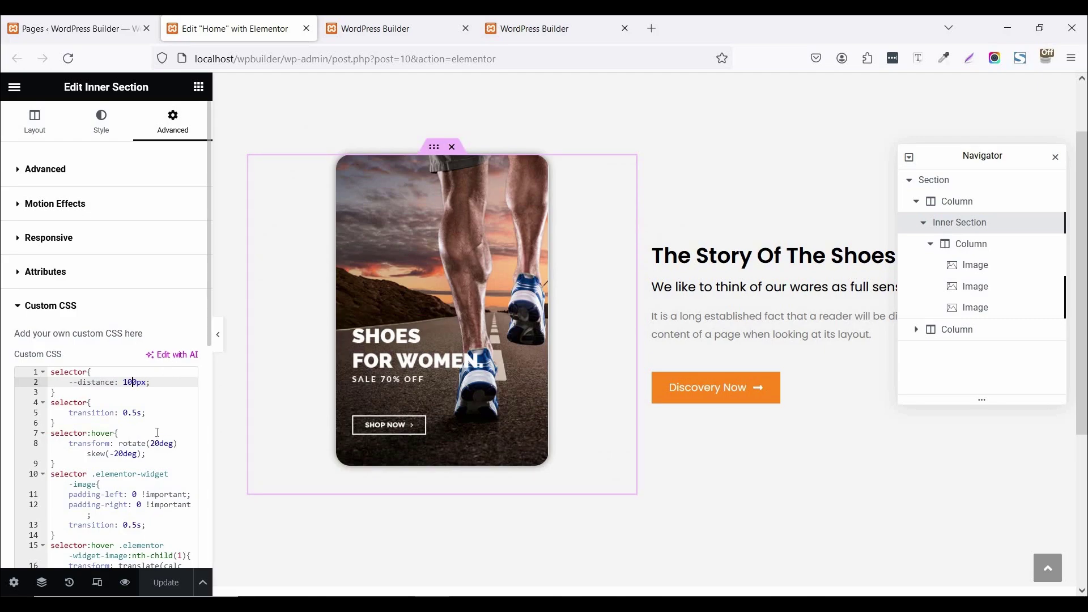
key("BackSpace")
key("BackSpace")
type("4")
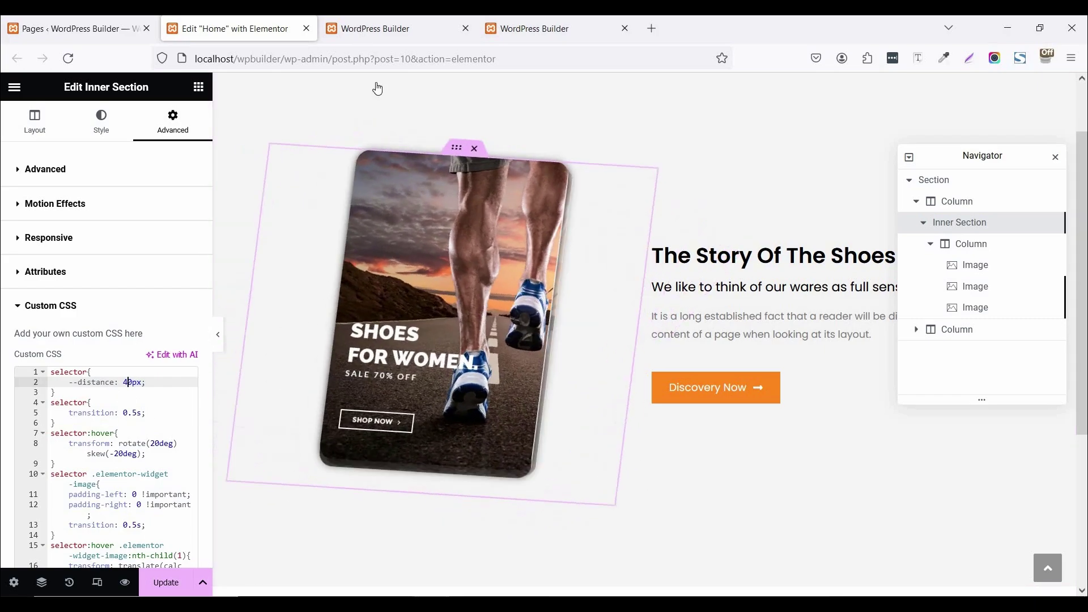
left_click(376, 28)
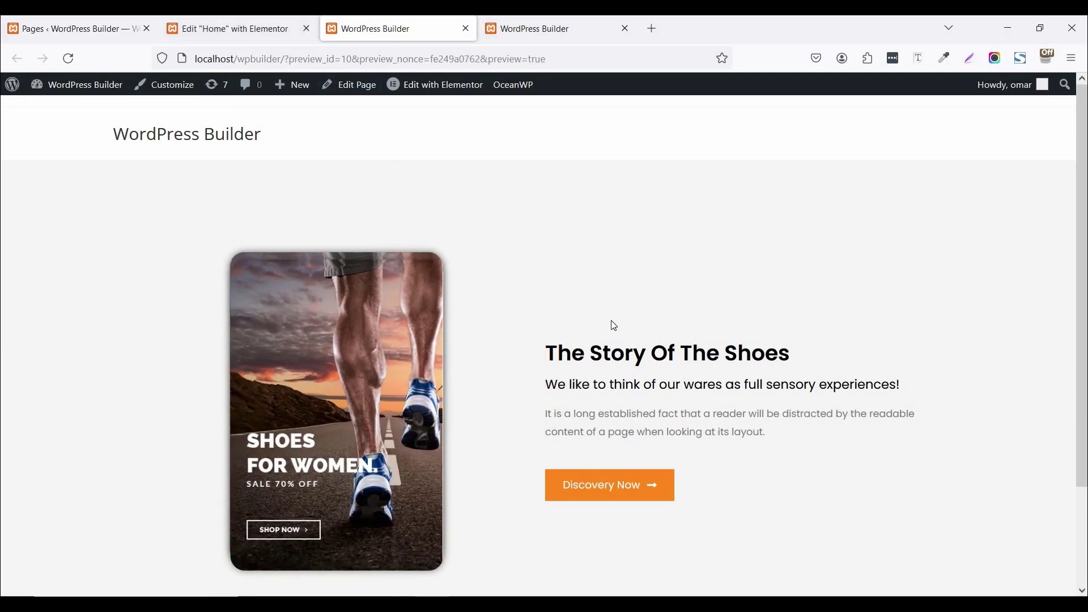
left_click(239, 31)
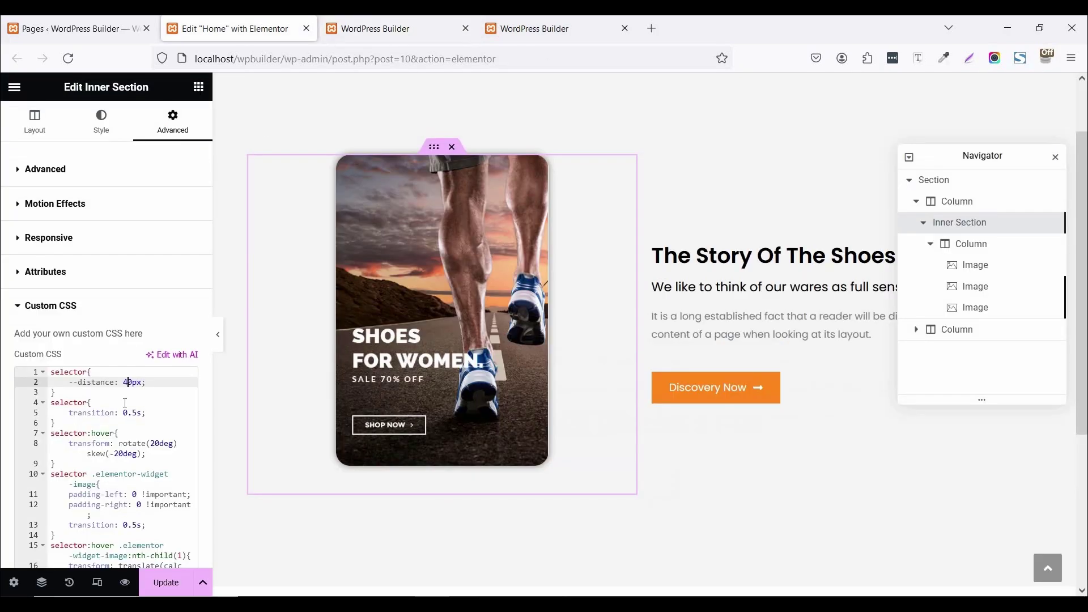
left_click(163, 583)
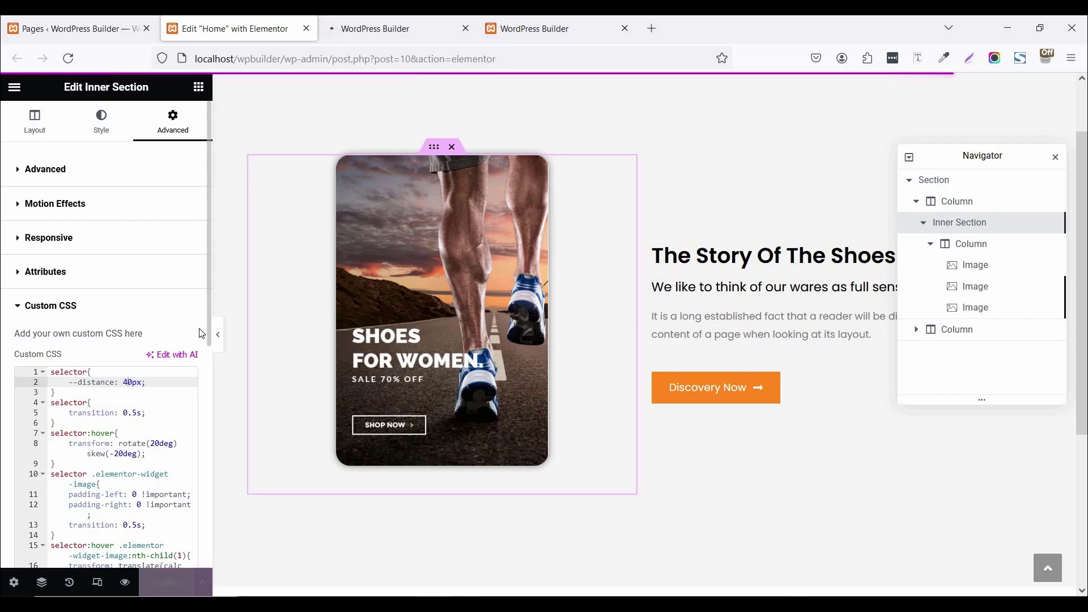
left_click(358, 29)
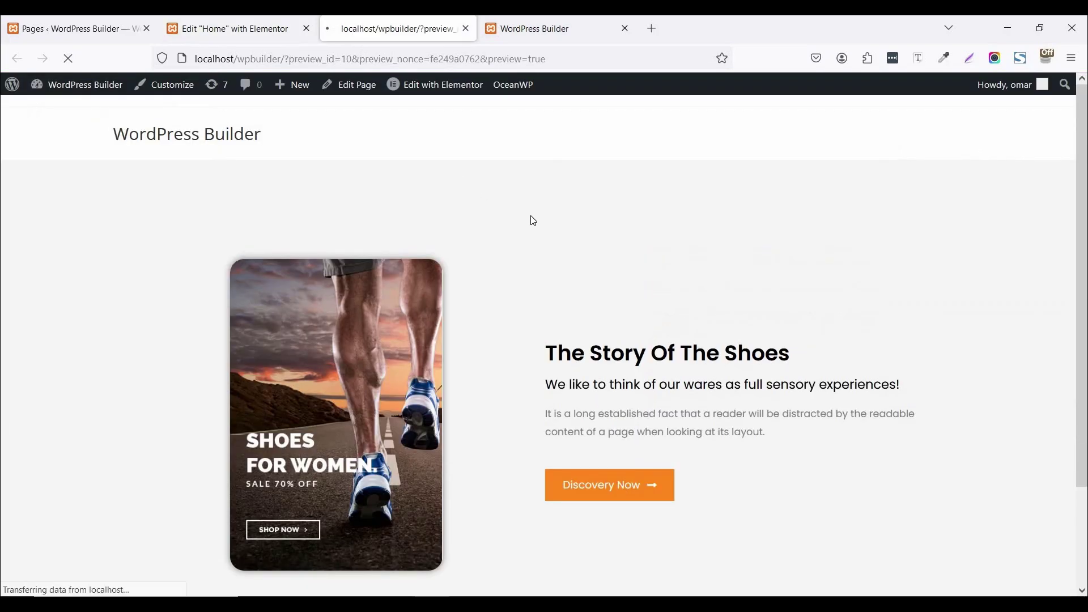